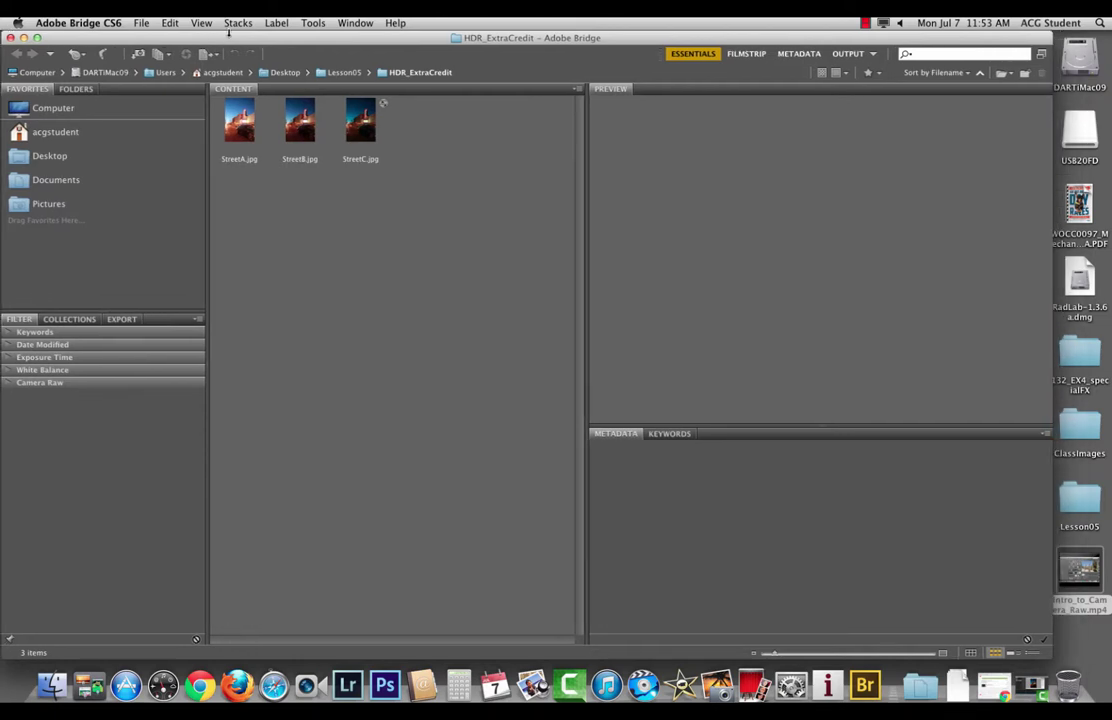
Step: Widen the Bridge window slightly and force quit the stalled iPhoto import from the Dock
{"action": "left_click_drag", "start_coordinate": [1046, 641], "coordinate": [1109, 604]}
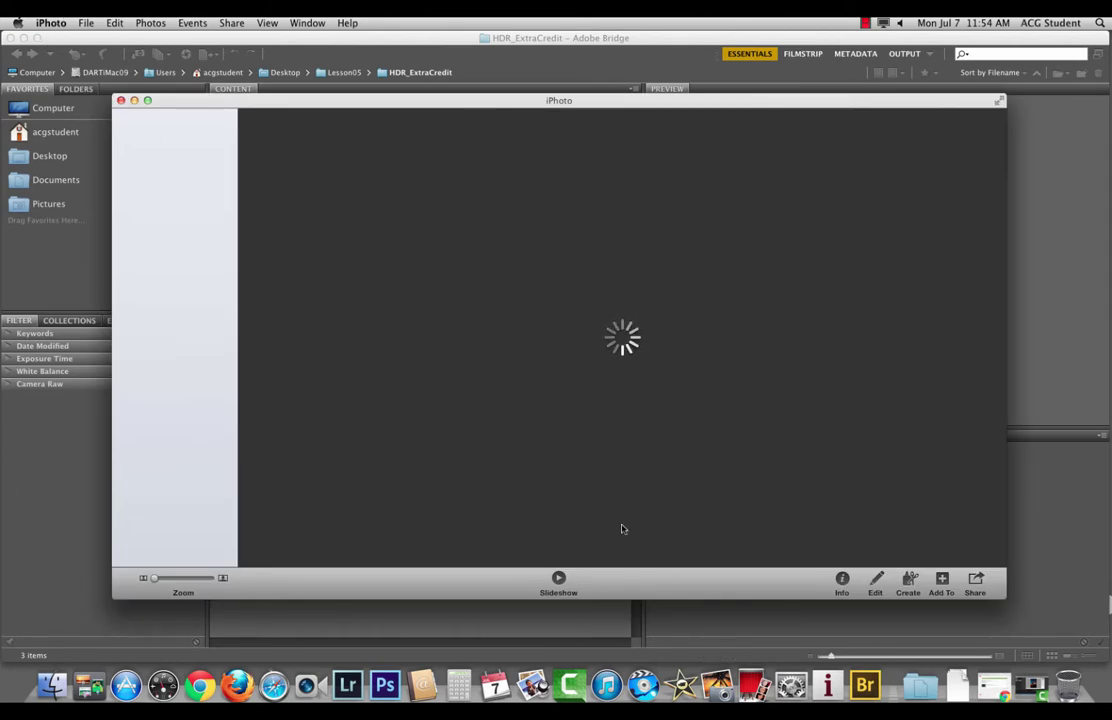
{"action": "right_click", "coordinate": [716, 690]}
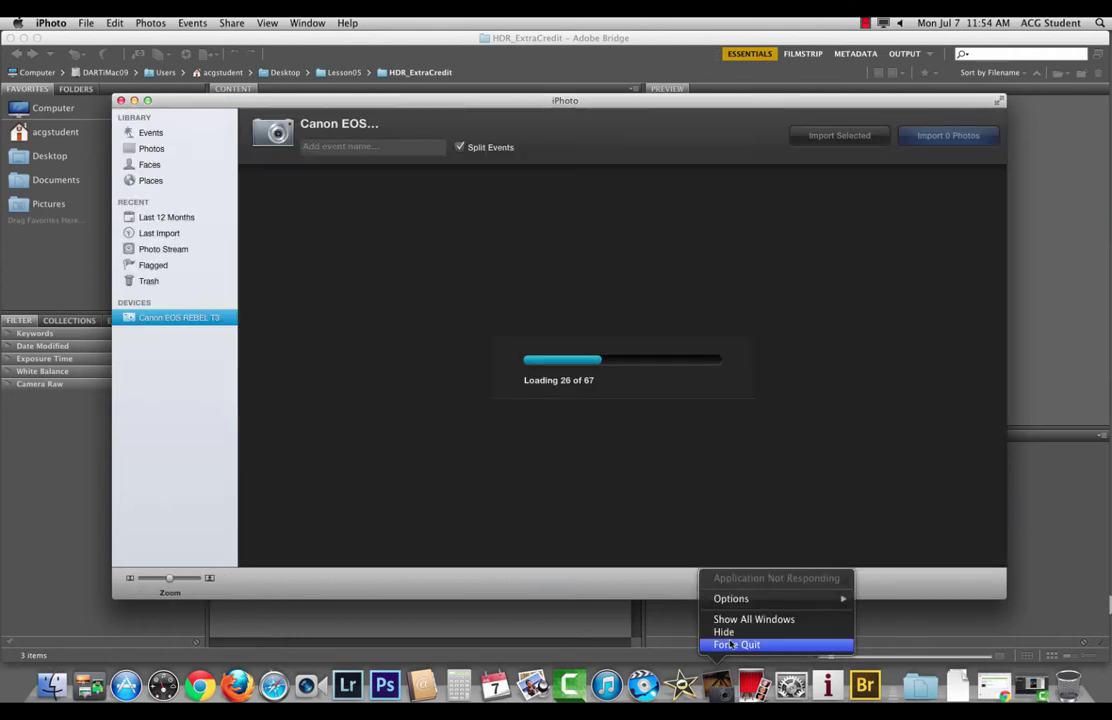
{"action": "left_click", "coordinate": [731, 645]}
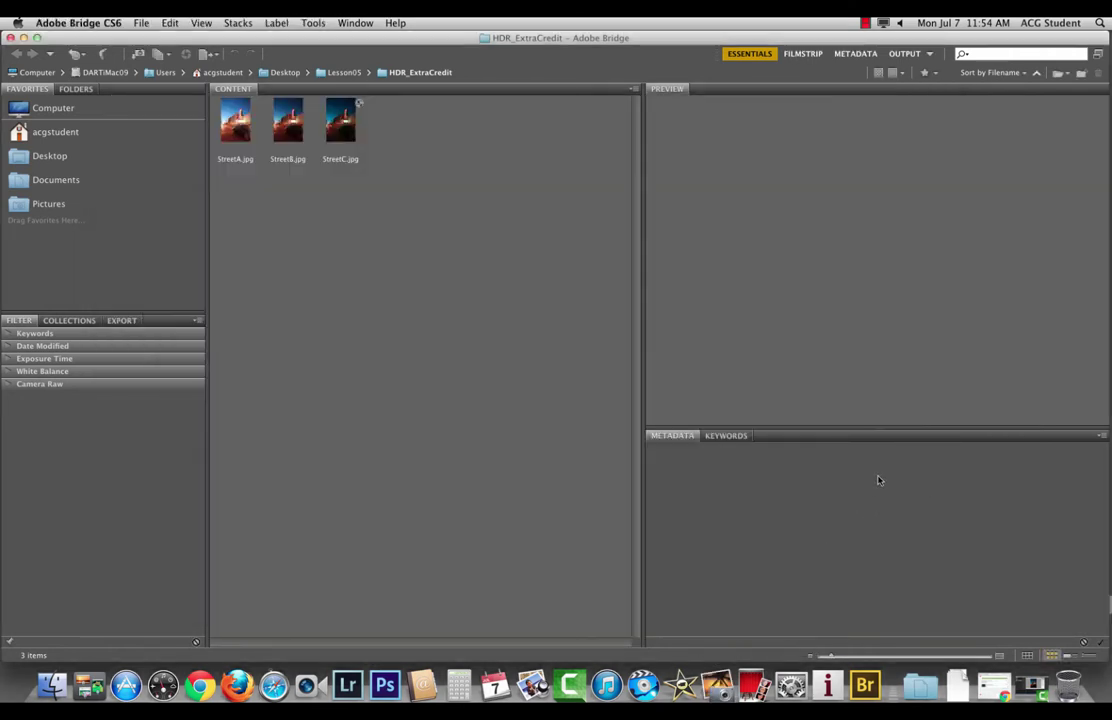
Step: Launch Photo Downloader via Get Photos from Camera and allow it to auto-launch for cameras
{"action": "left_click_drag", "start_coordinate": [208, 33], "coordinate": [211, 33]}
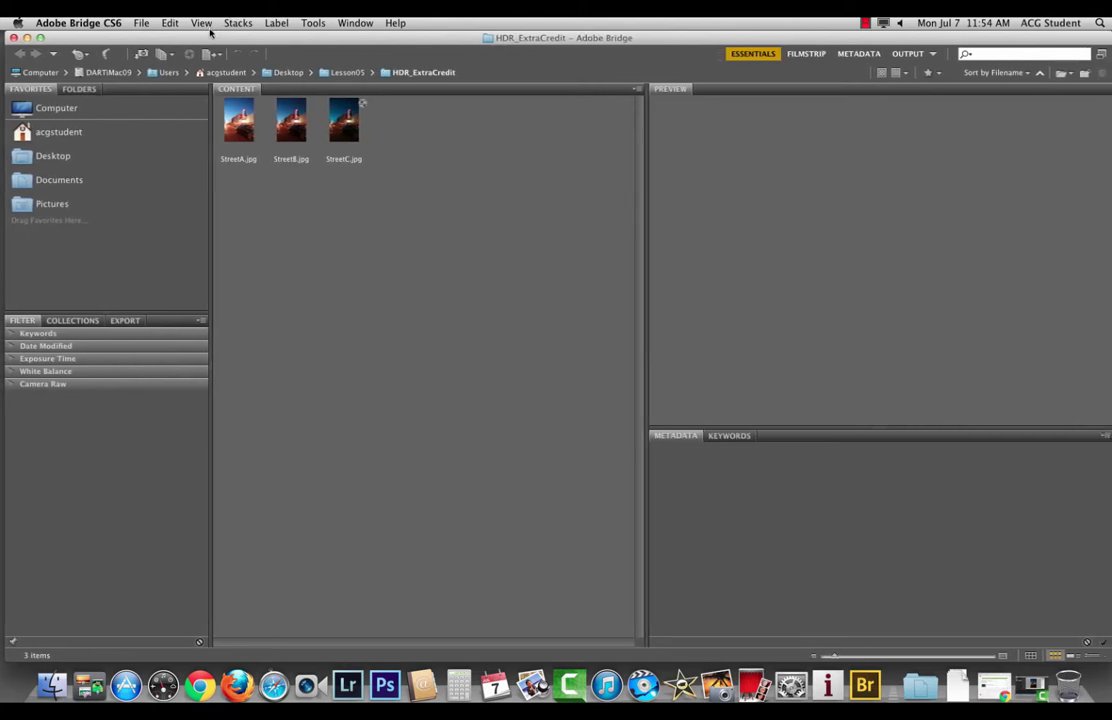
{"action": "left_click", "coordinate": [142, 55]}
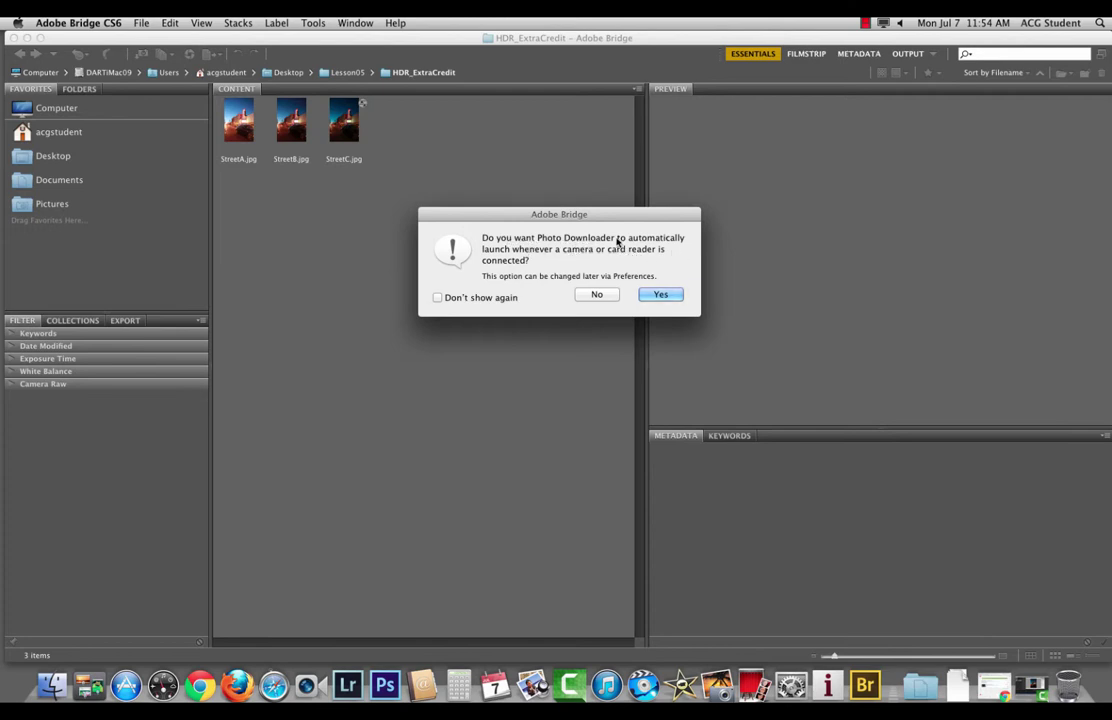
{"action": "left_click", "coordinate": [657, 294]}
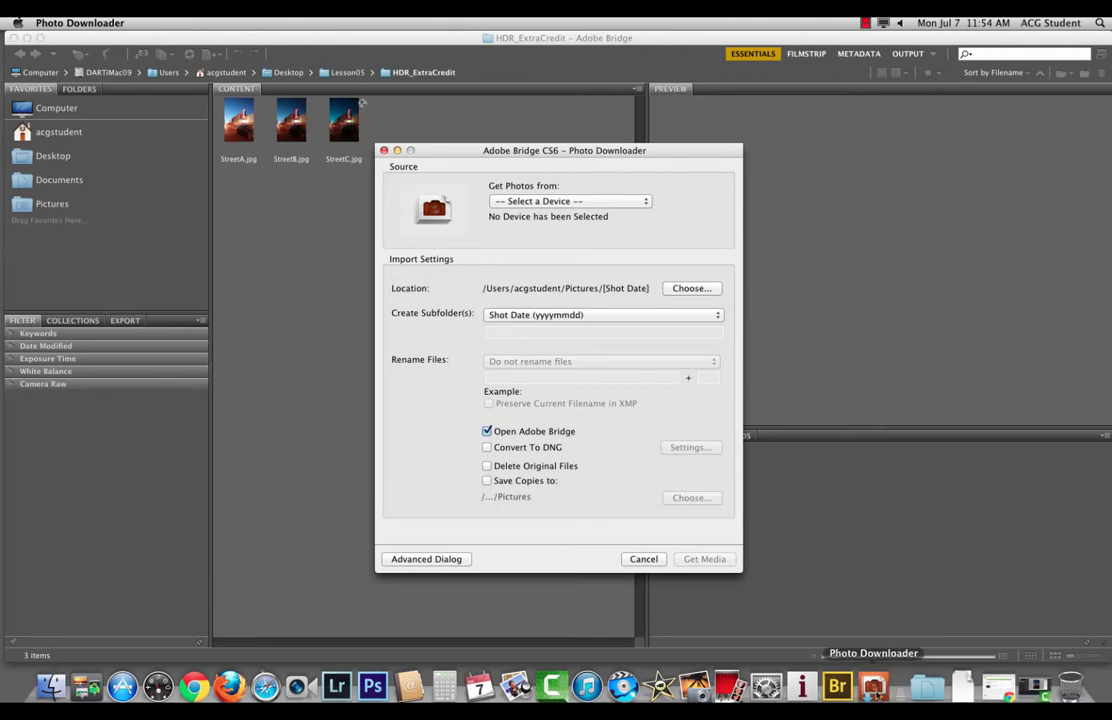
Step: Choose Canon EOS REBEL T3 (67 files) as the source and open the Location folder picker
{"action": "left_click_drag", "start_coordinate": [505, 201], "coordinate": [378, 108]}
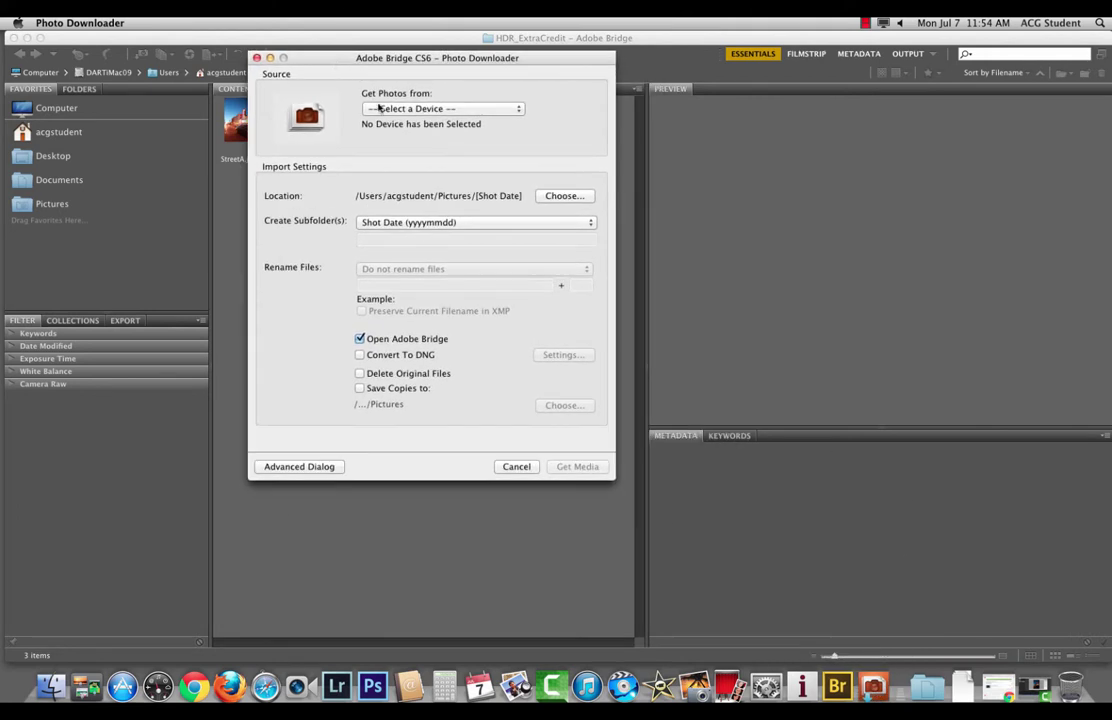
{"action": "left_click", "coordinate": [417, 109]}
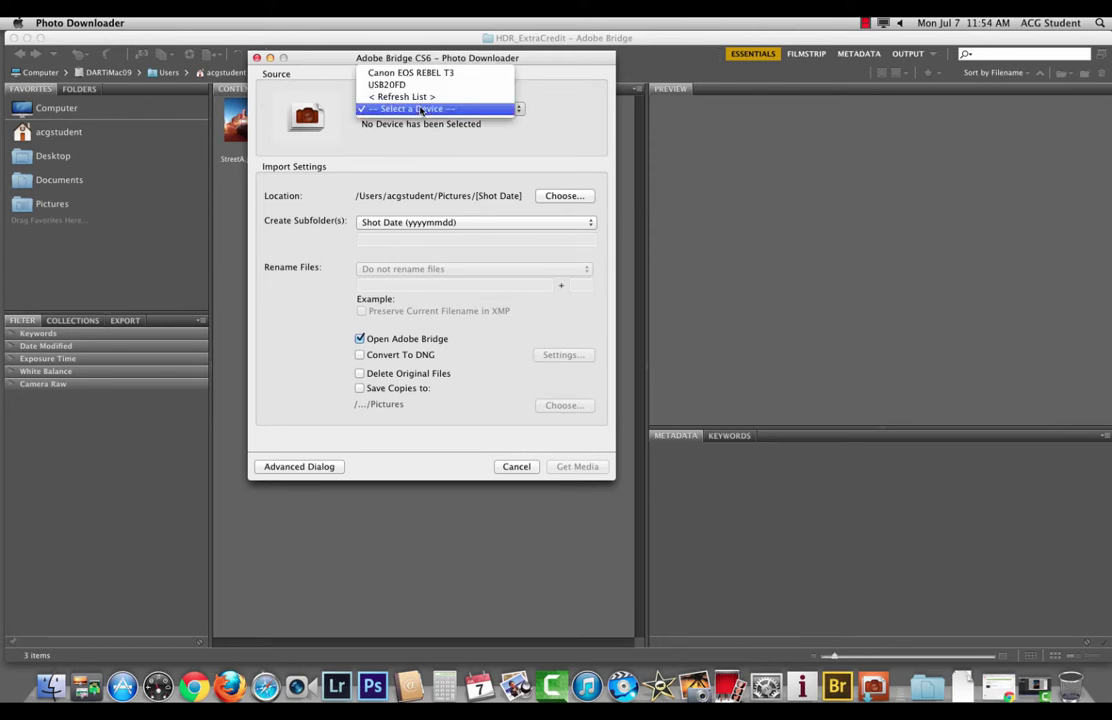
{"action": "left_click", "coordinate": [420, 74]}
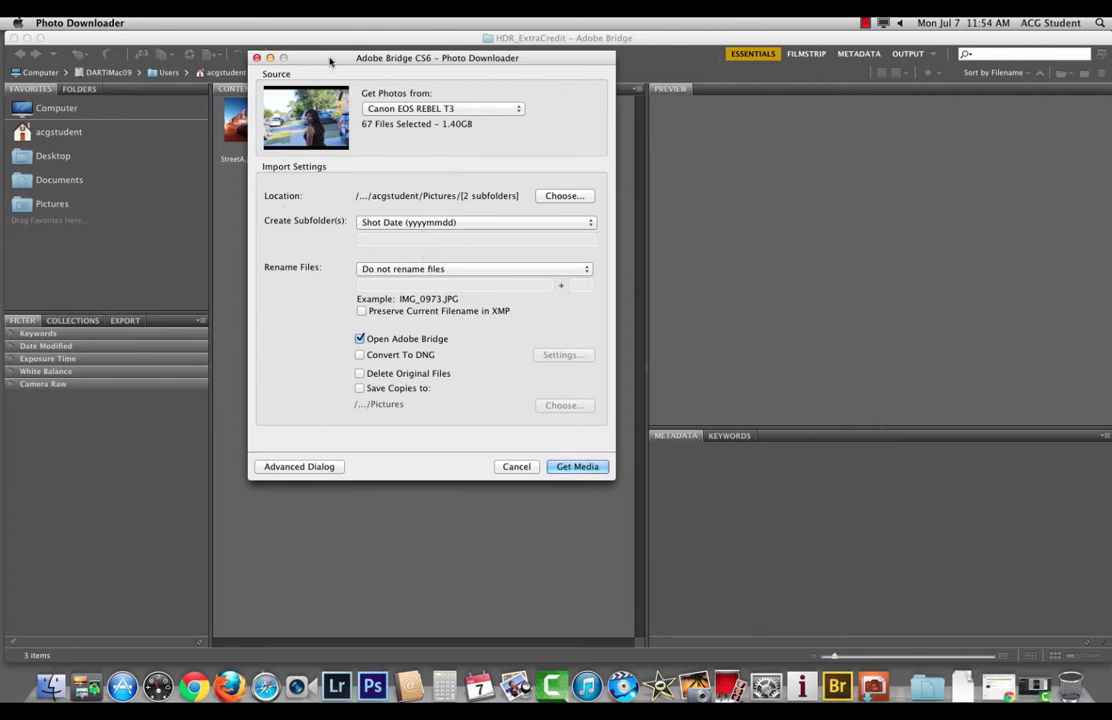
{"action": "left_click_drag", "start_coordinate": [288, 57], "coordinate": [302, 51]}
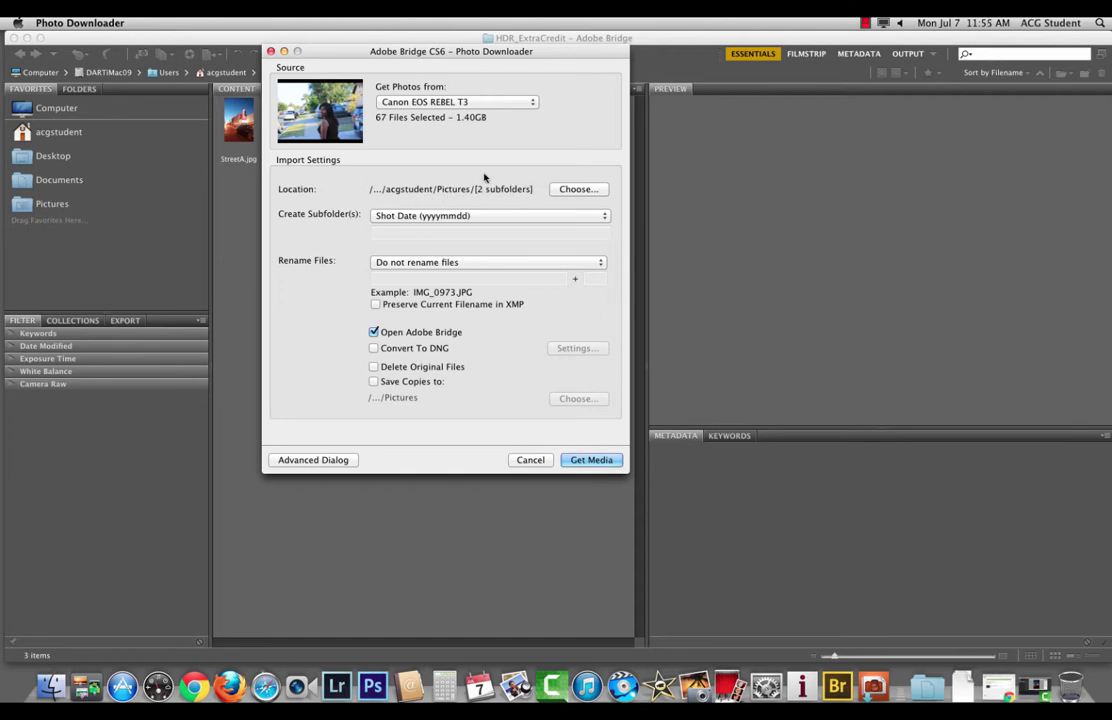
{"action": "left_click", "coordinate": [576, 192]}
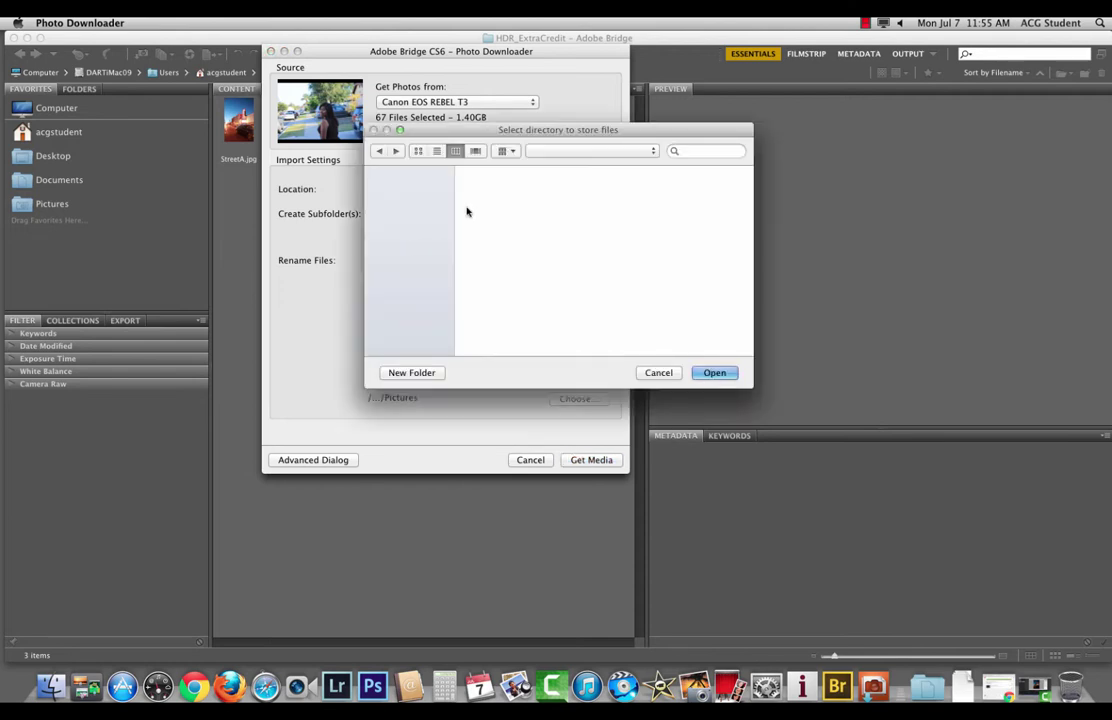
Step: Create a new Desktop folder named caterina_proj3 and use it as the save location
{"action": "left_click", "coordinate": [410, 204]}
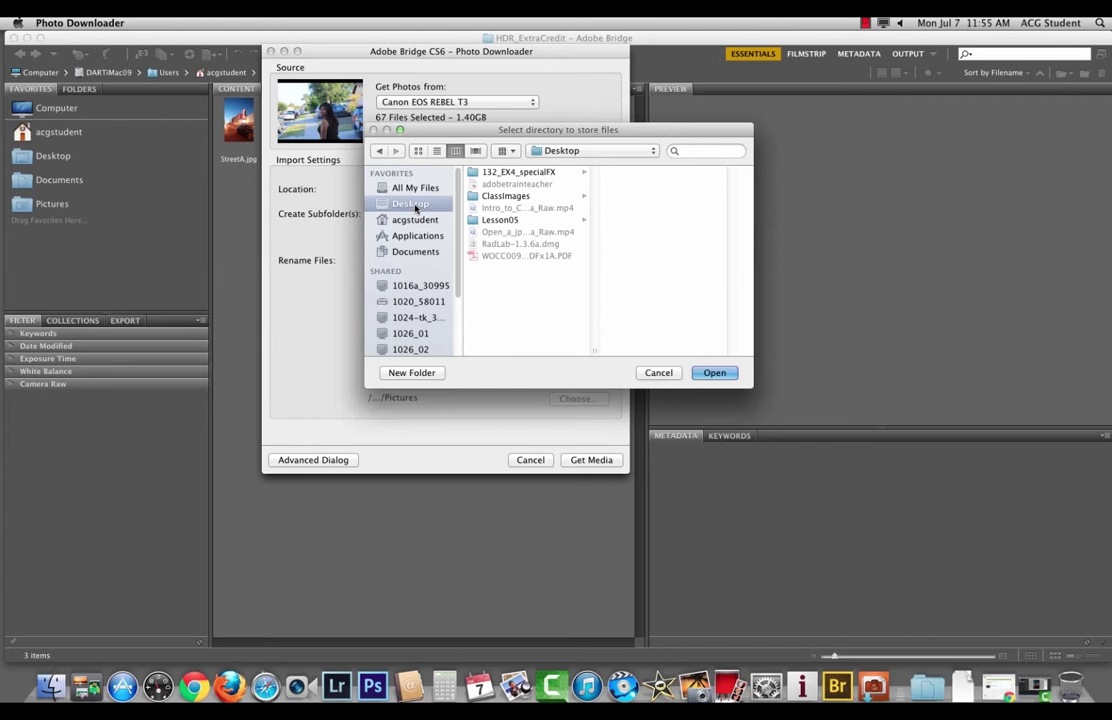
{"action": "left_click", "coordinate": [408, 373]}
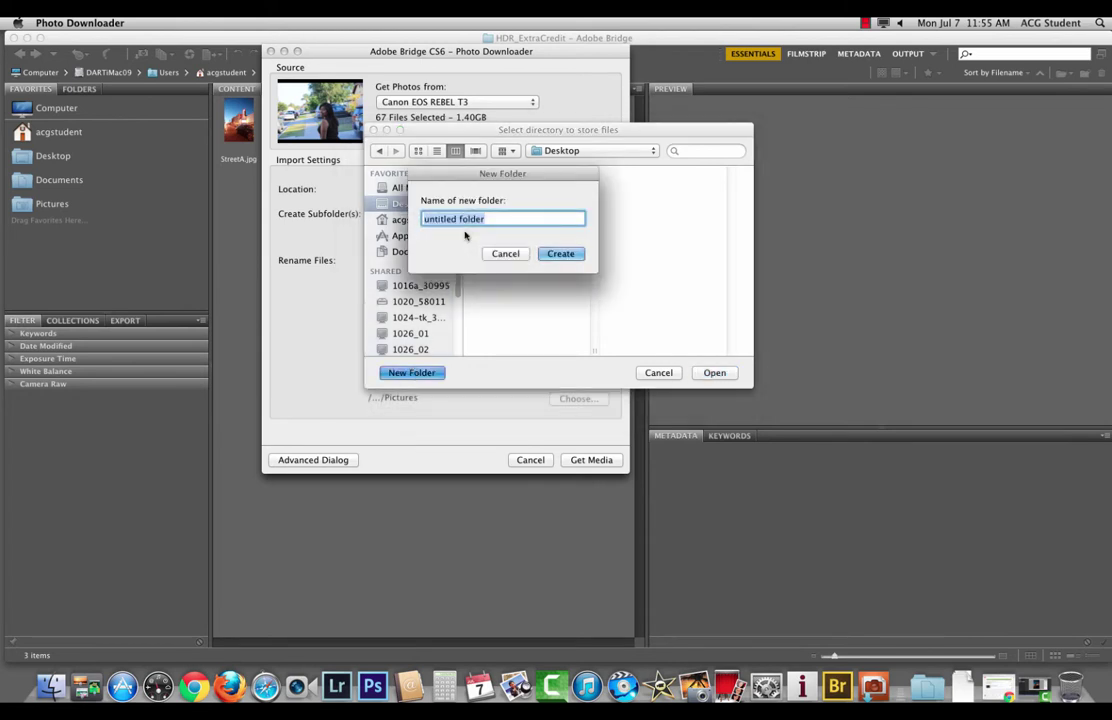
{"action": "type", "text": "caterina_"}
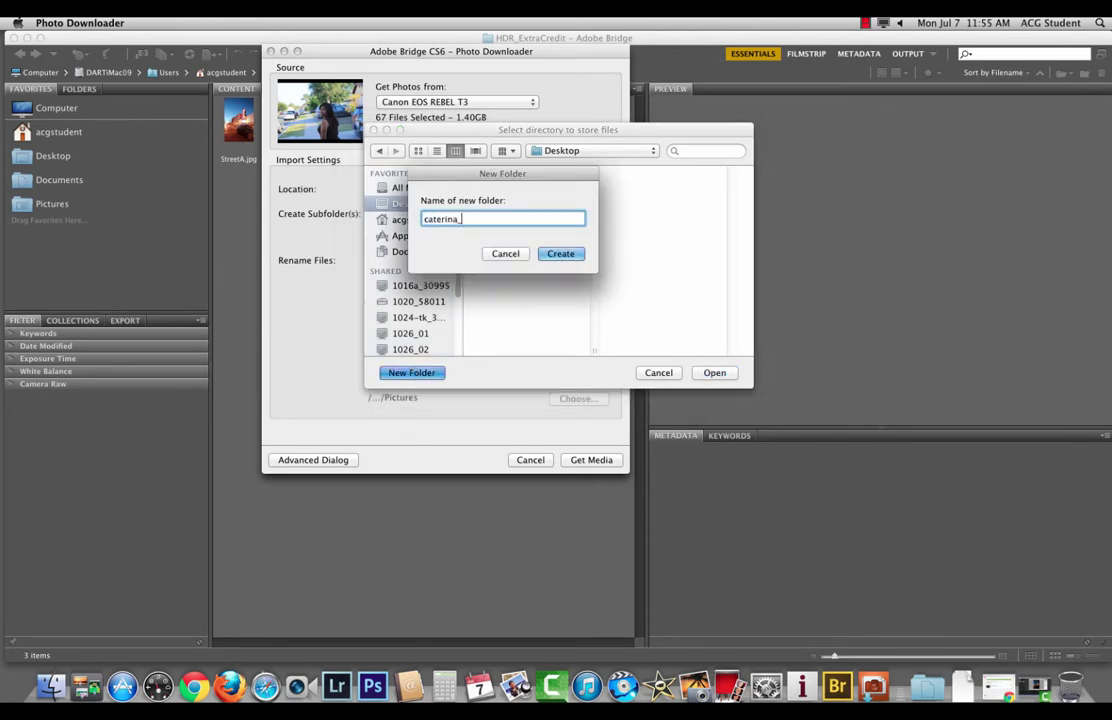
{"action": "type", "text": "project"}
{"action": "key", "text": "Return"}
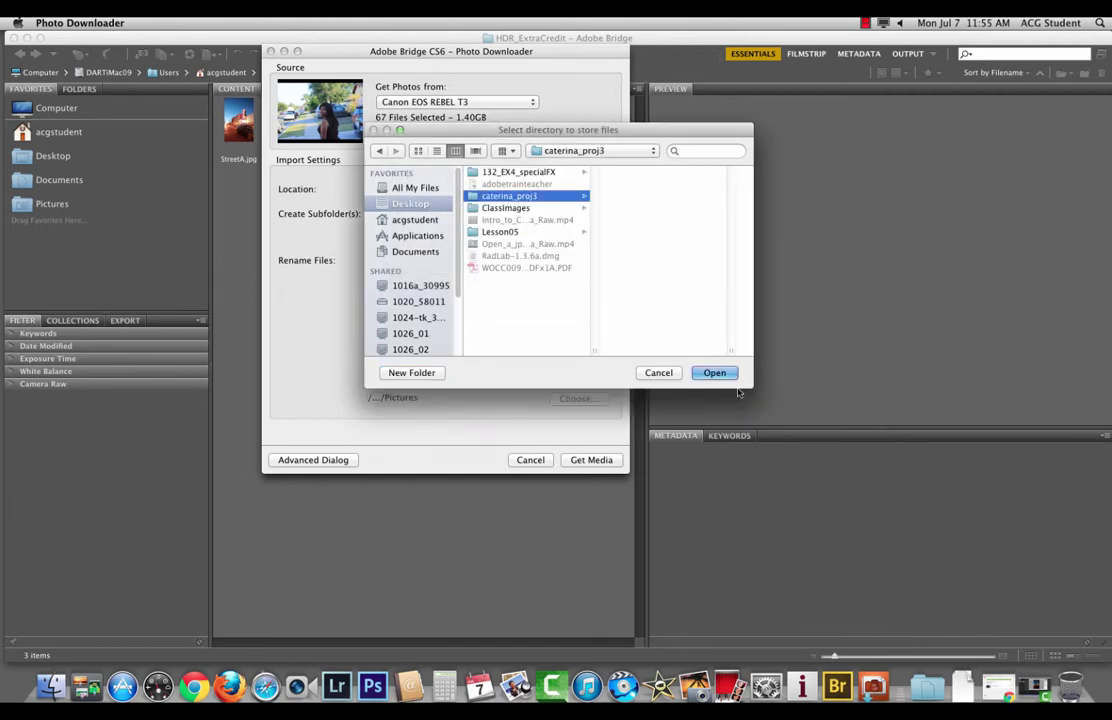
{"action": "left_click", "coordinate": [725, 377]}
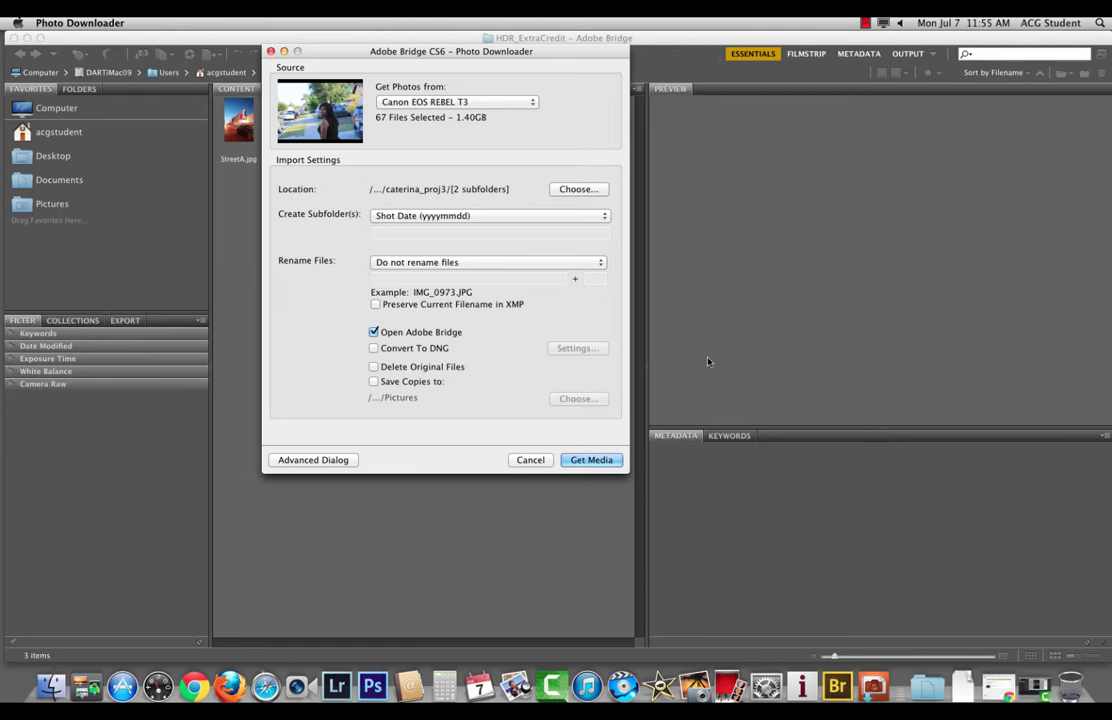
Step: Set Create Subfolder(s) to None and enable Convert To DNG
{"action": "left_click", "coordinate": [401, 216]}
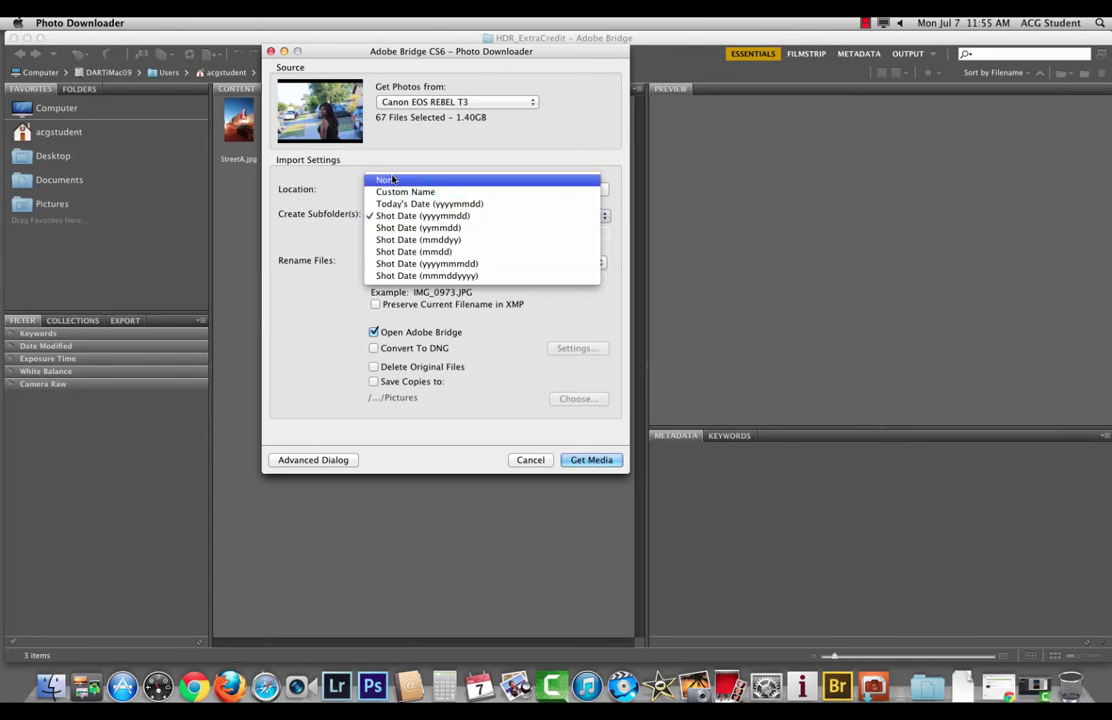
{"action": "left_click", "coordinate": [393, 180]}
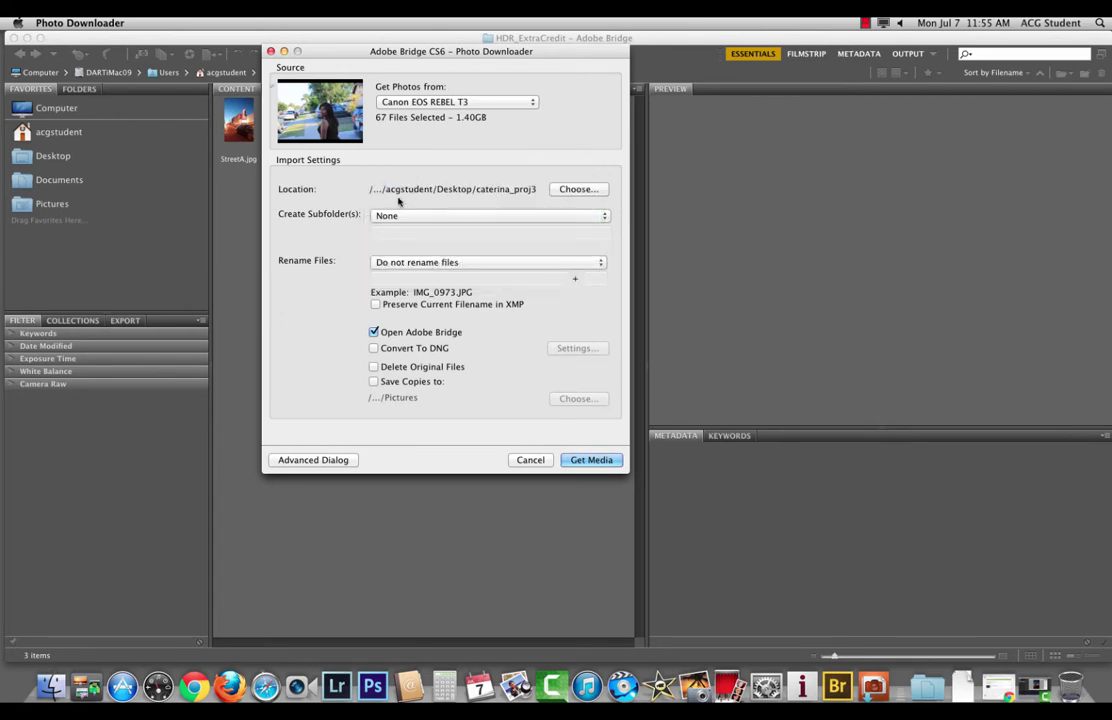
{"action": "left_click", "coordinate": [400, 350]}
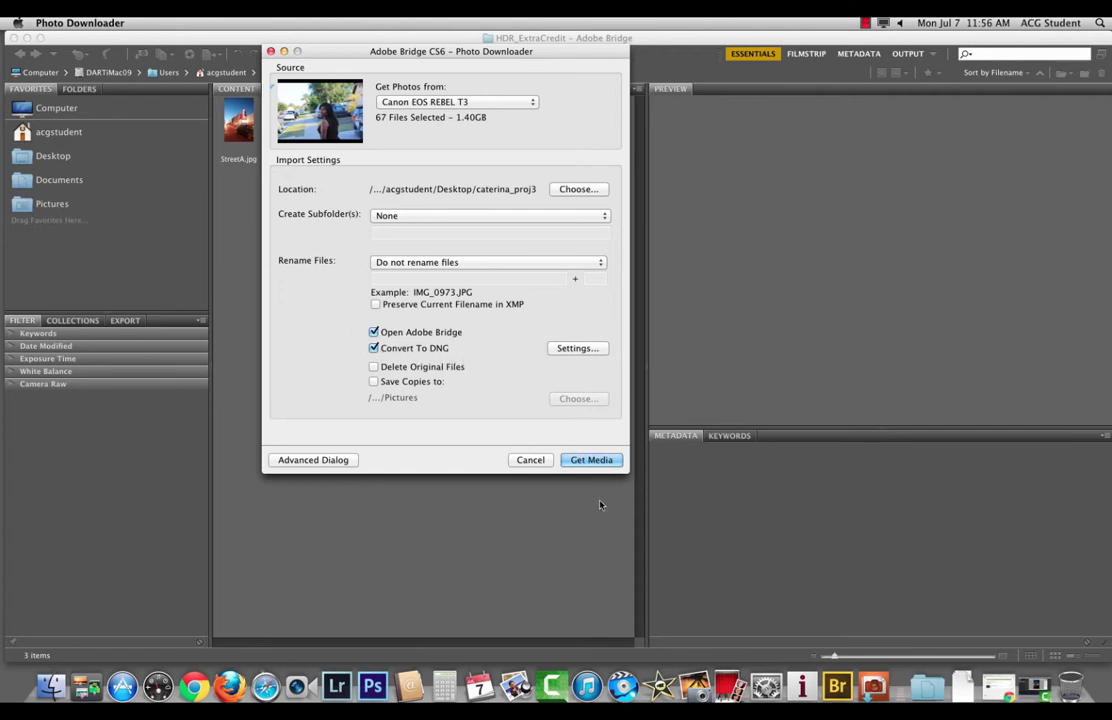
Step: Switch to the advanced thumbnail view and start downloading all 67 files into caterina_proj3
{"action": "left_click", "coordinate": [313, 459]}
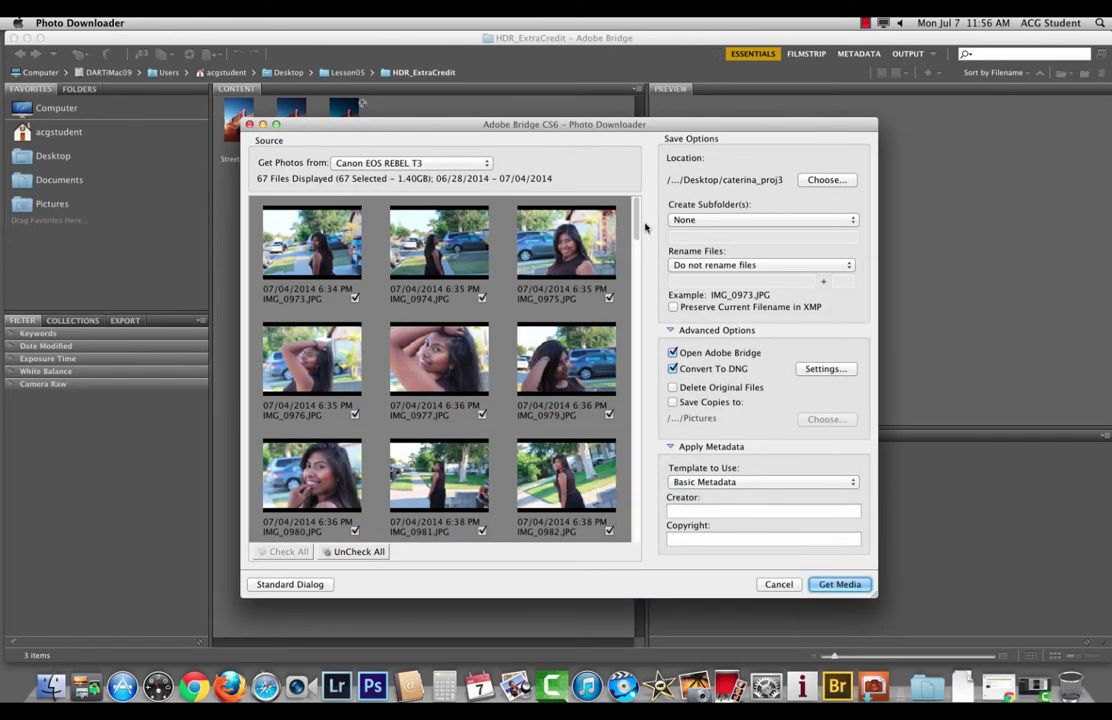
{"action": "left_click_drag", "start_coordinate": [636, 228], "coordinate": [620, 528]}
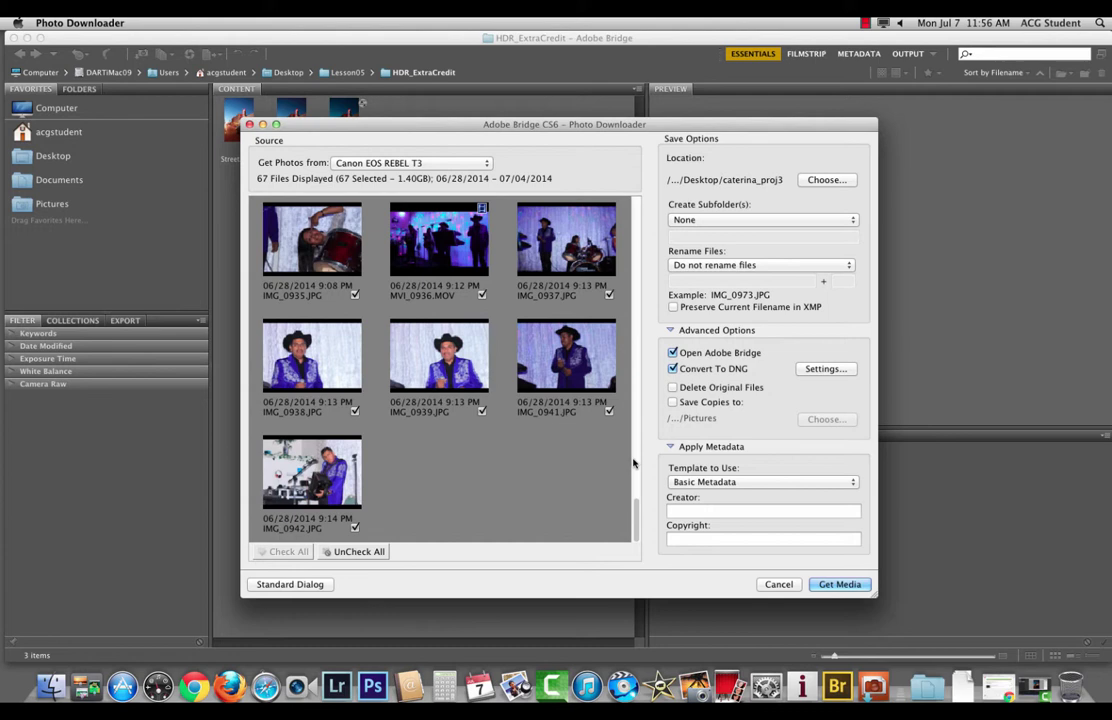
{"action": "left_click_drag", "start_coordinate": [634, 509], "coordinate": [641, 448]}
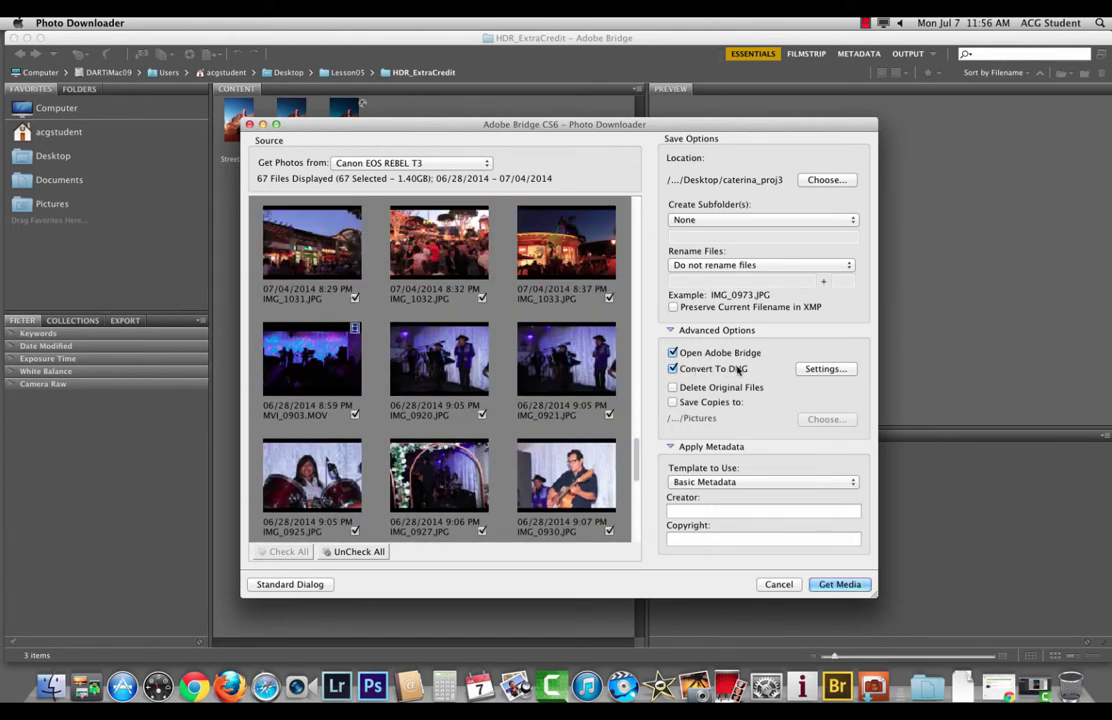
{"action": "left_click", "coordinate": [842, 585]}
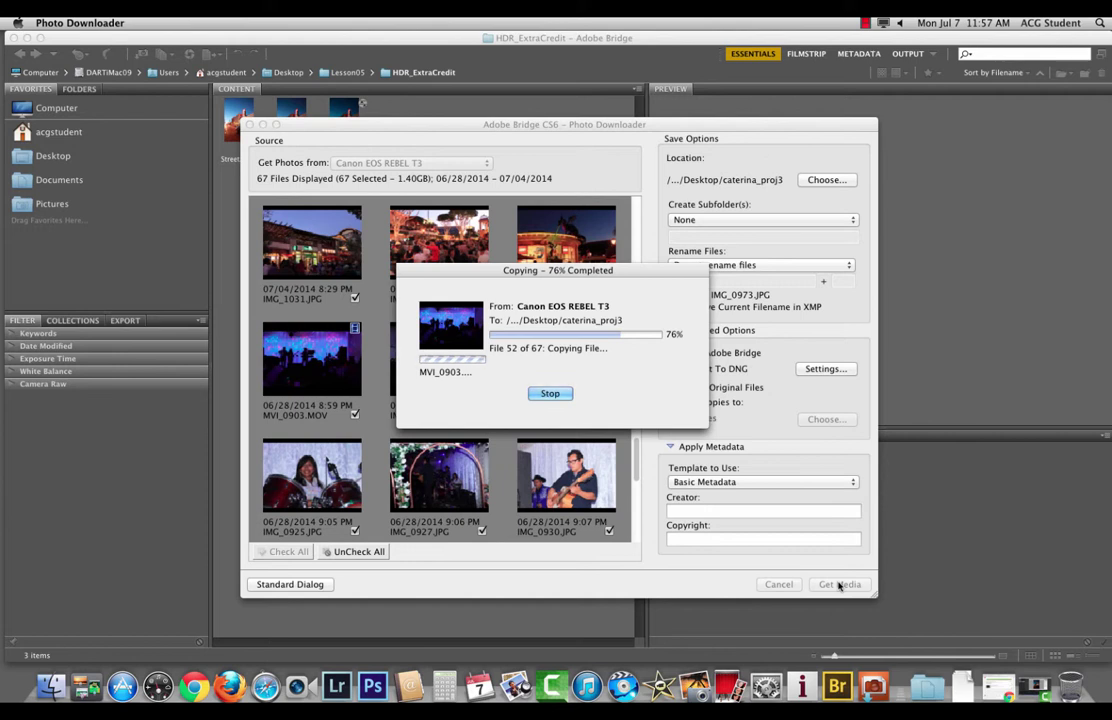
Step: Drag the Copying progress window up and to the right while the download continues
{"action": "left_click_drag", "start_coordinate": [462, 285], "coordinate": [597, 204]}
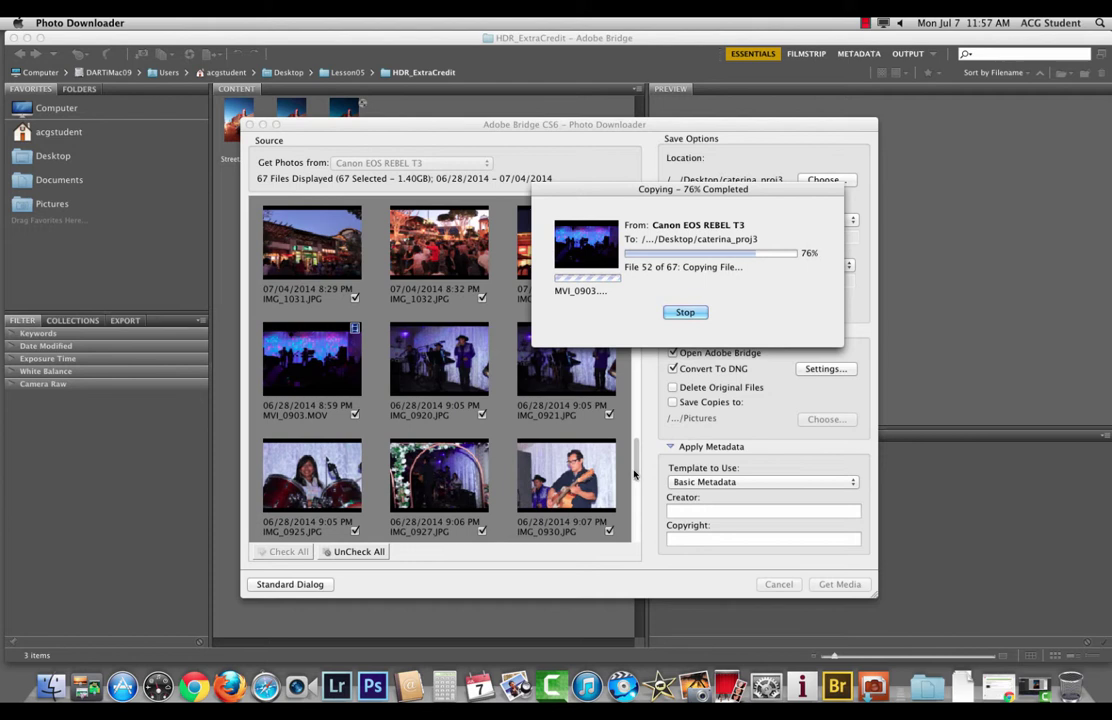
{"action": "left_click", "coordinate": [676, 314]}
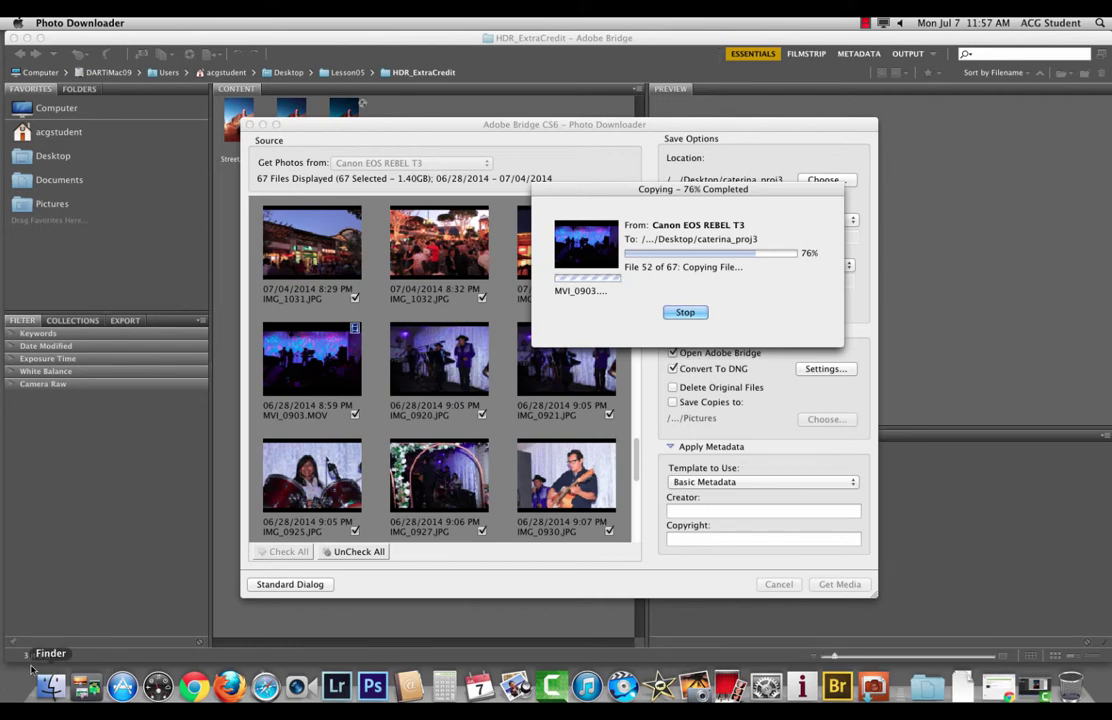
Step: In Finder, Quick Look the Wiener Nationals poster PDF and view both of its pages
{"action": "left_click", "coordinate": [52, 688]}
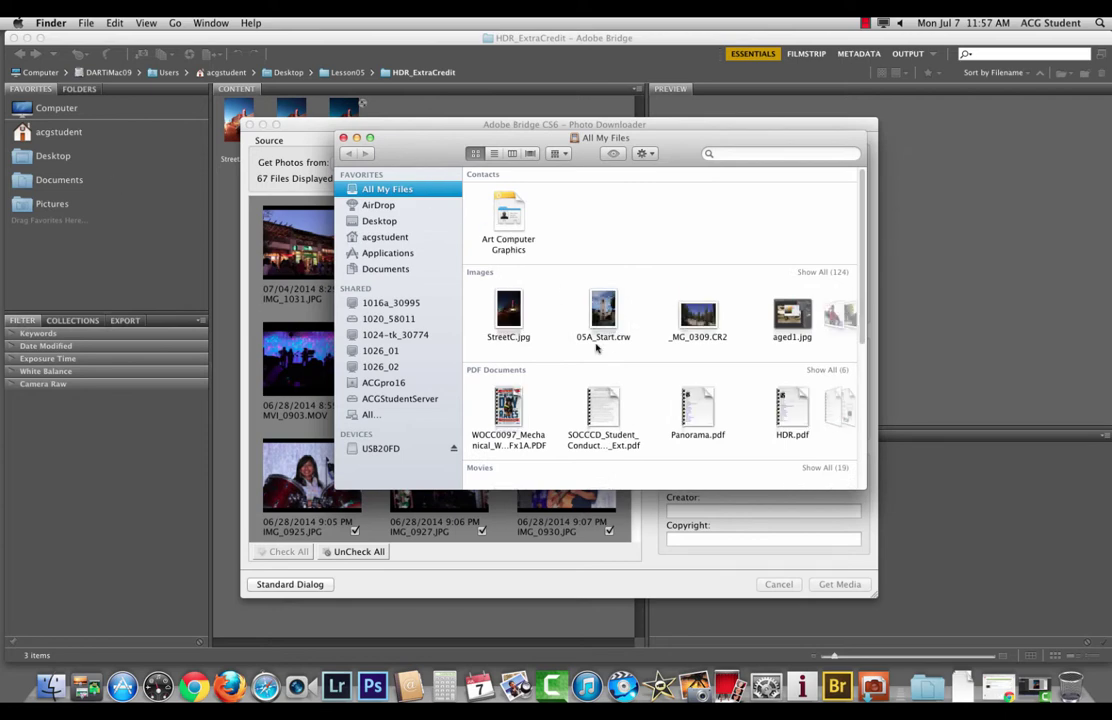
{"action": "left_click", "coordinate": [510, 410]}
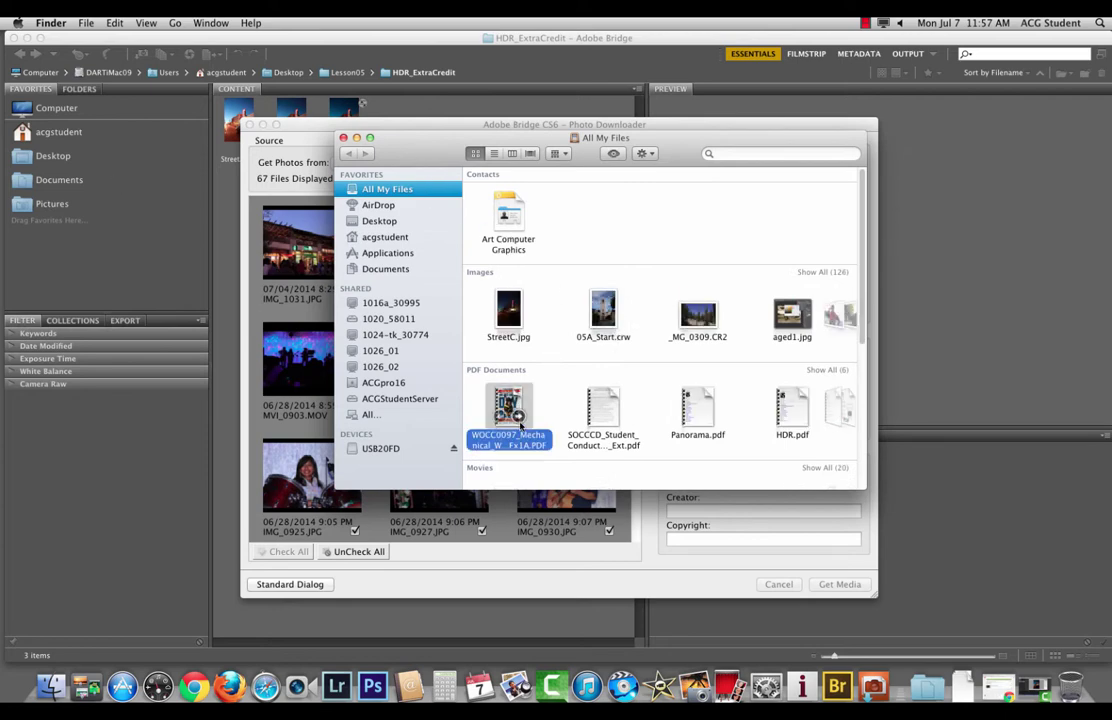
{"action": "key", "text": "space"}
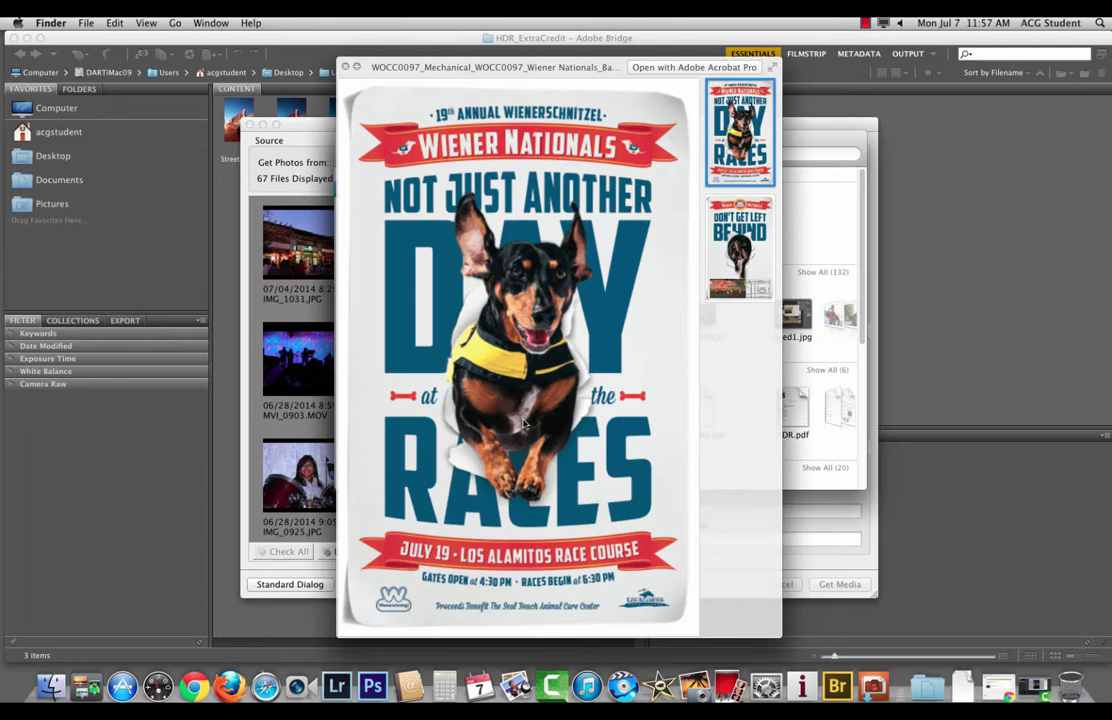
{"action": "left_click", "coordinate": [735, 283]}
{"action": "left_click", "coordinate": [723, 167]}
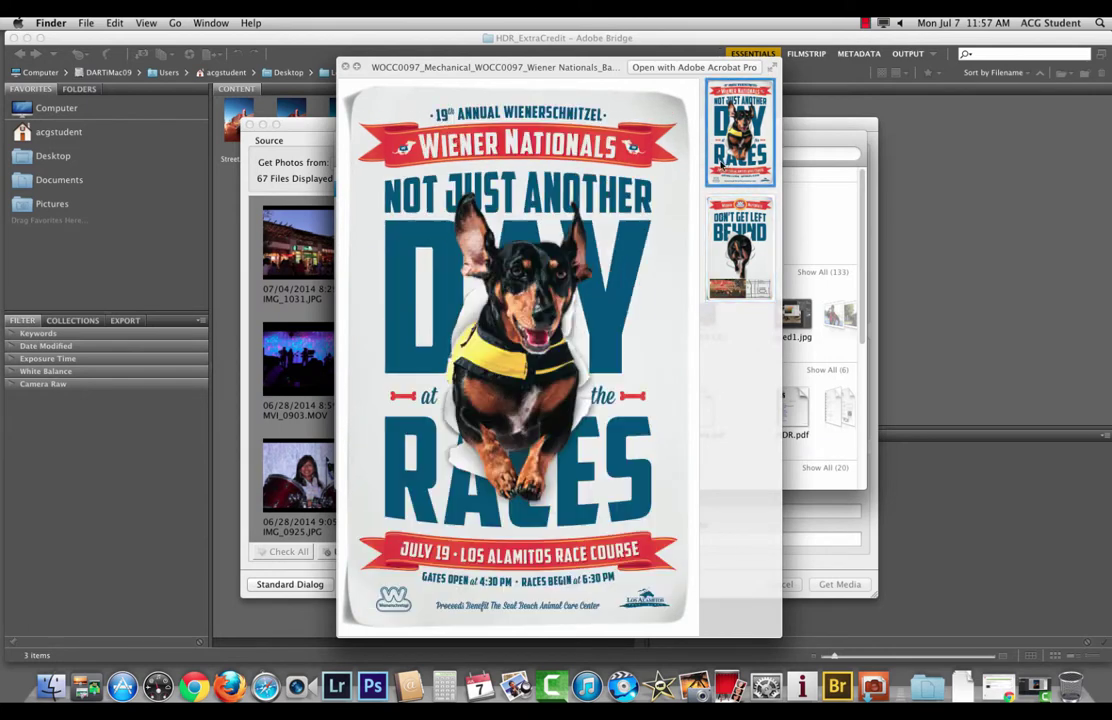
Step: Check the camera copy progress, then return to the poster preview's second page
{"action": "left_click", "coordinate": [951, 266]}
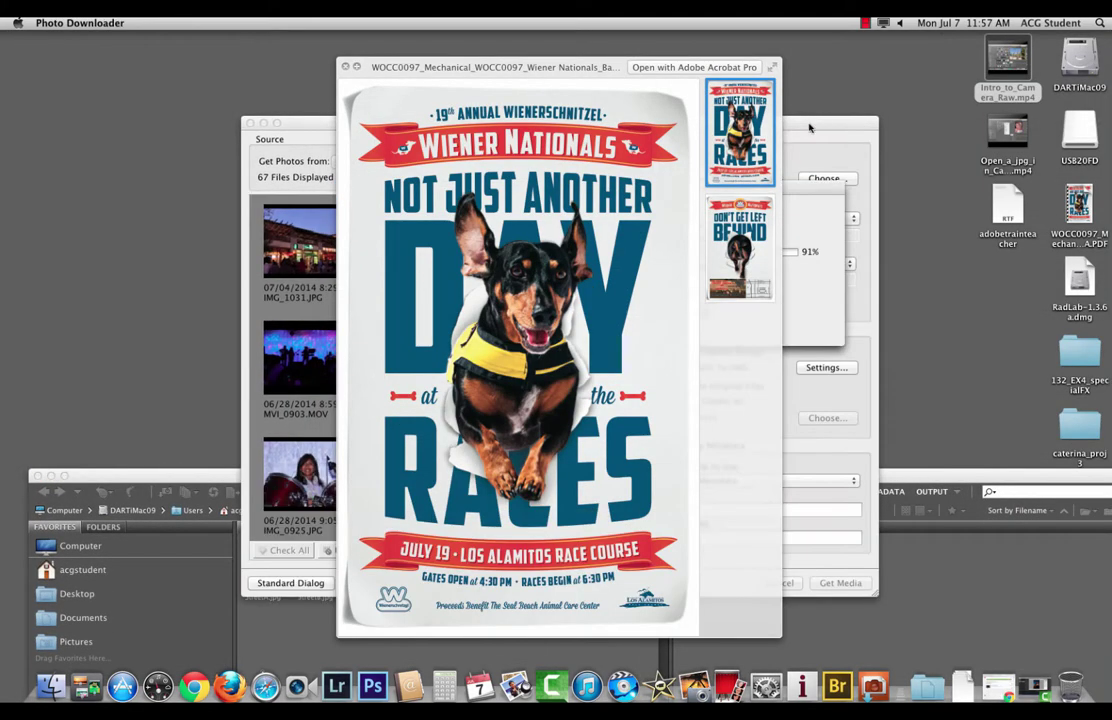
{"action": "left_click", "coordinate": [812, 125]}
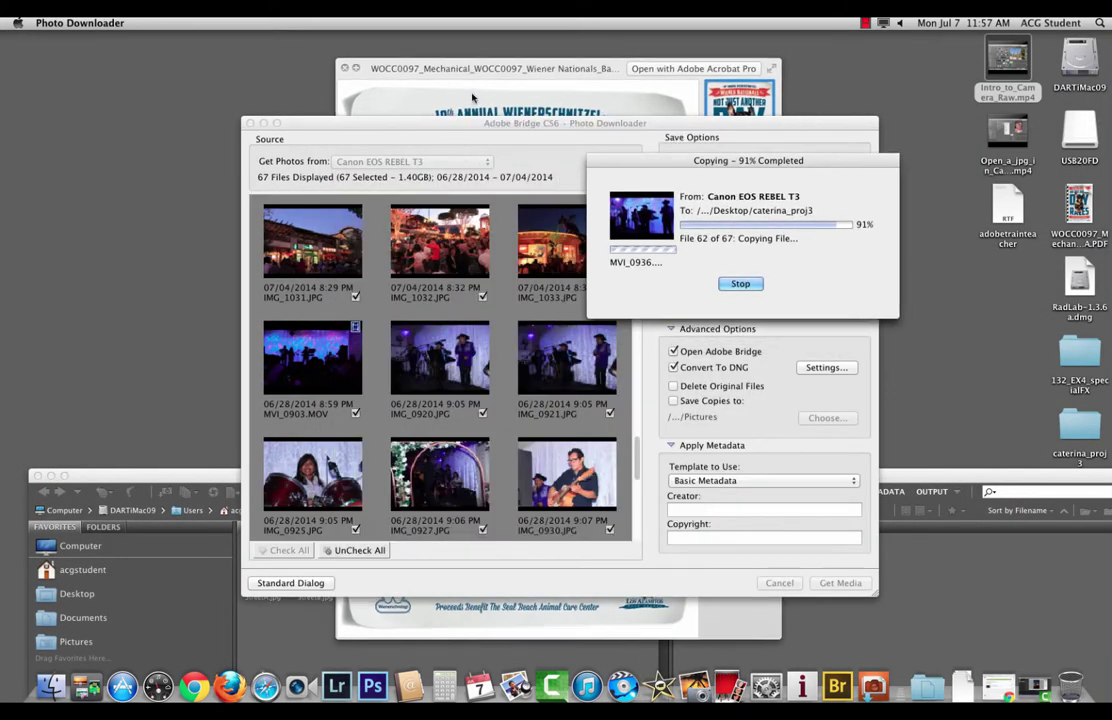
{"action": "left_click", "coordinate": [415, 88]}
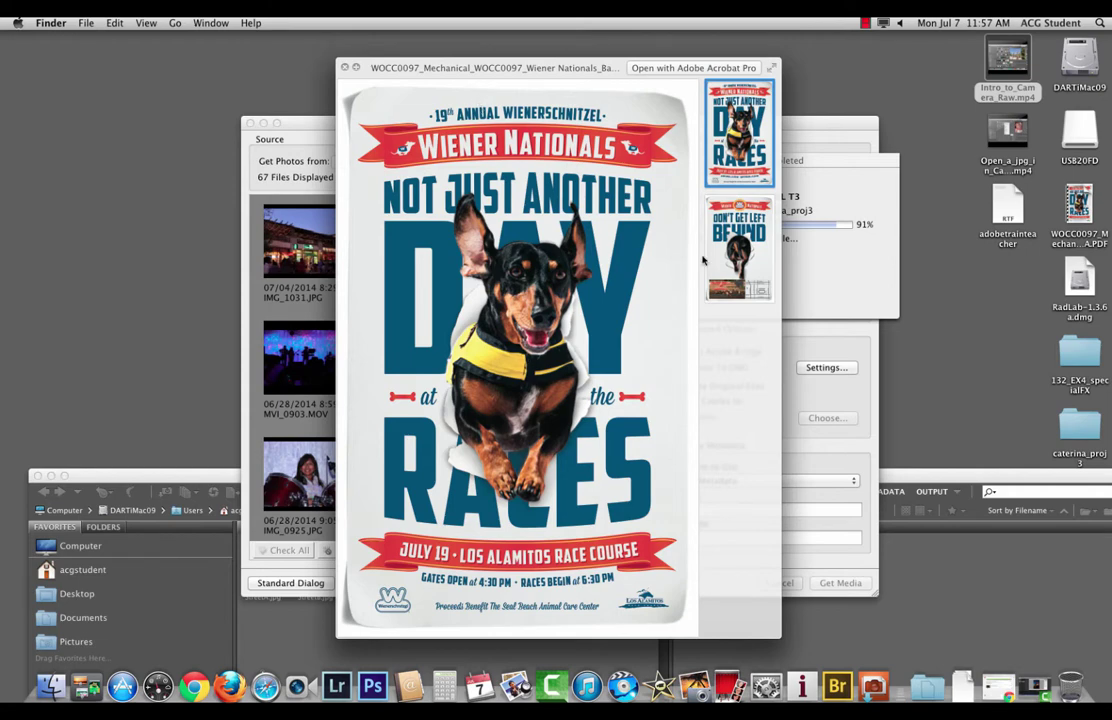
{"action": "key", "text": "Down"}
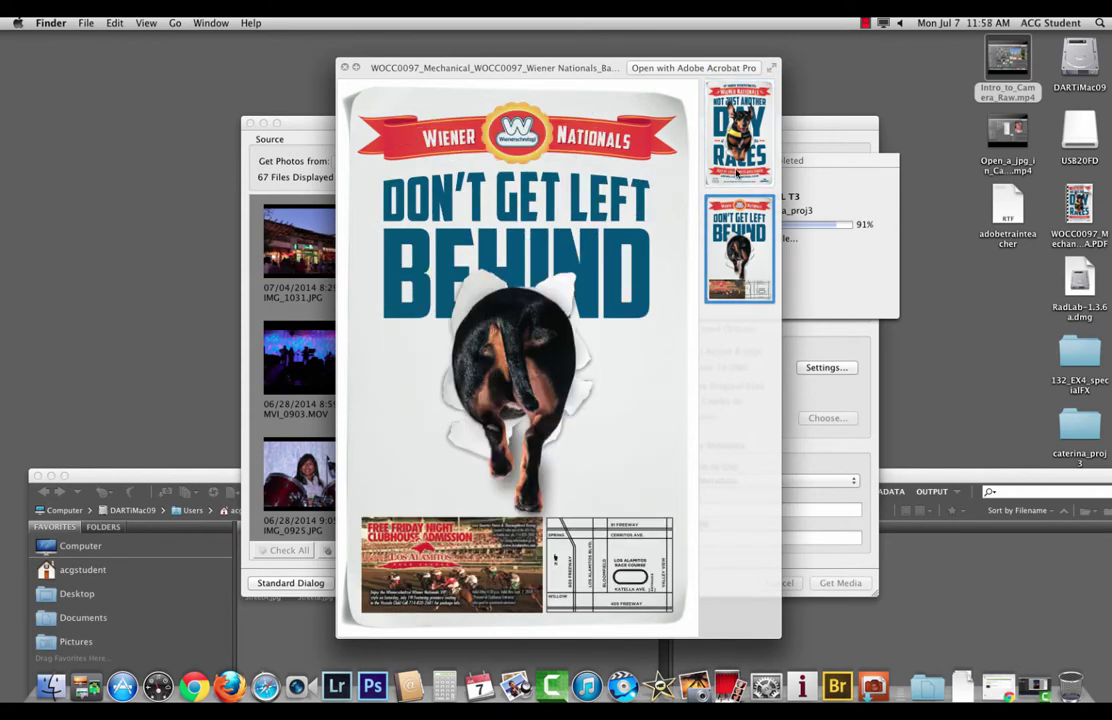
Step: Close Quick Look, minimize Finder and maximize the Bridge window on HDR_ExtraCredit
{"action": "left_click", "coordinate": [345, 67]}
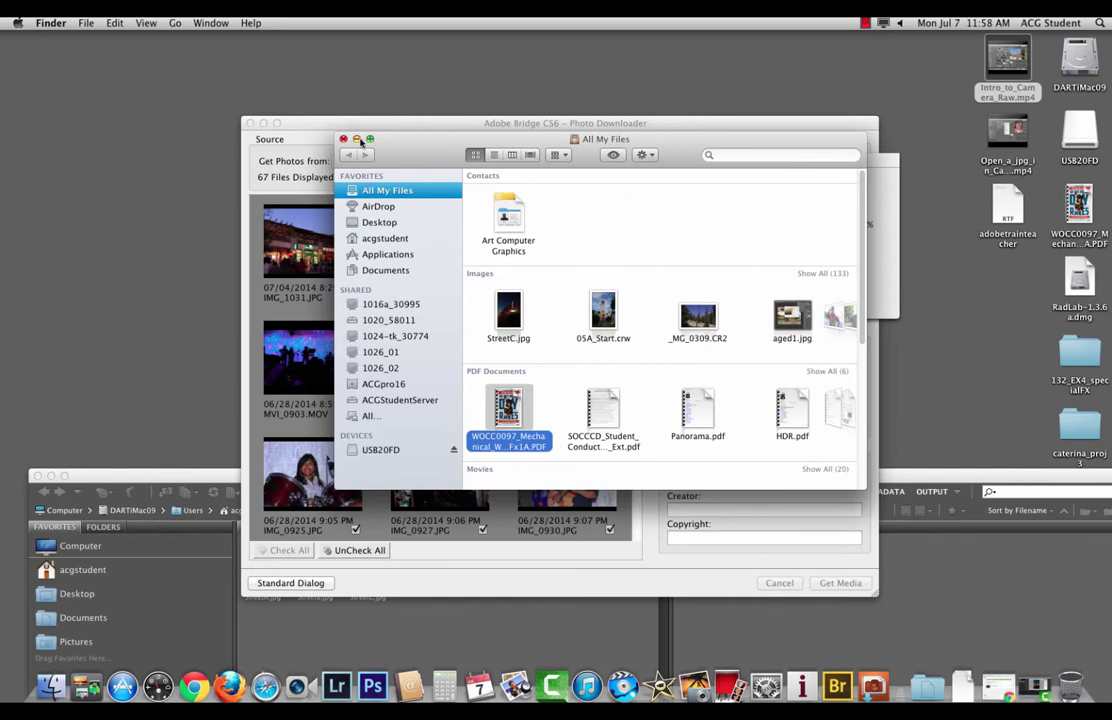
{"action": "left_click", "coordinate": [357, 139]}
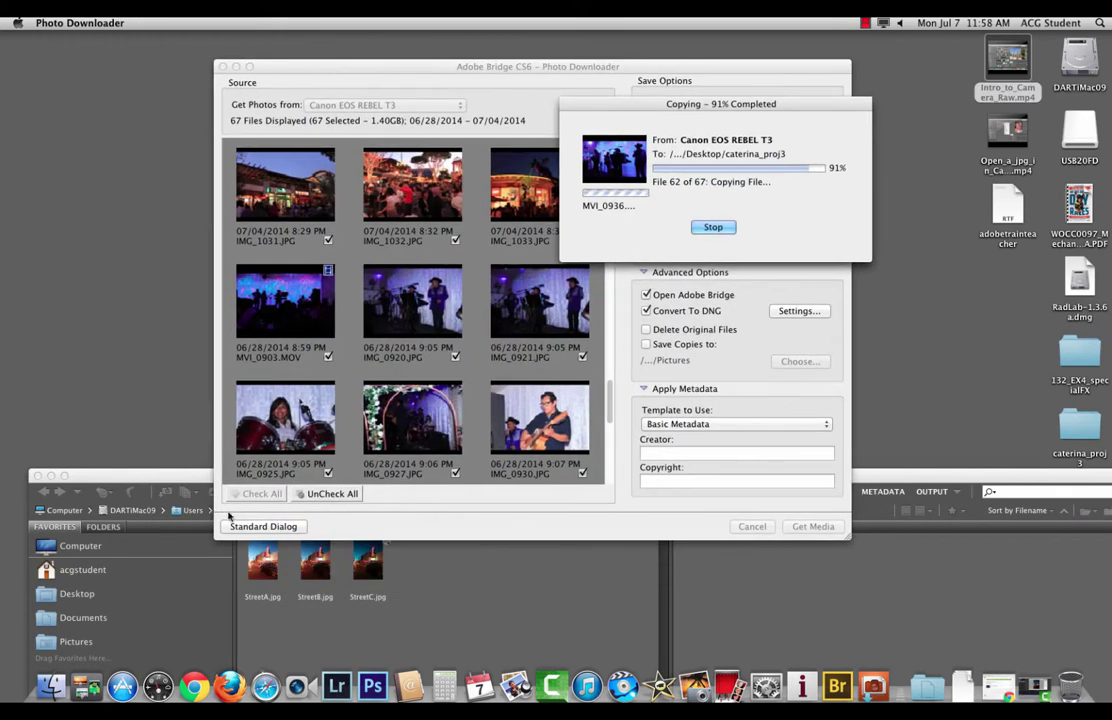
{"action": "double_click", "coordinate": [176, 478]}
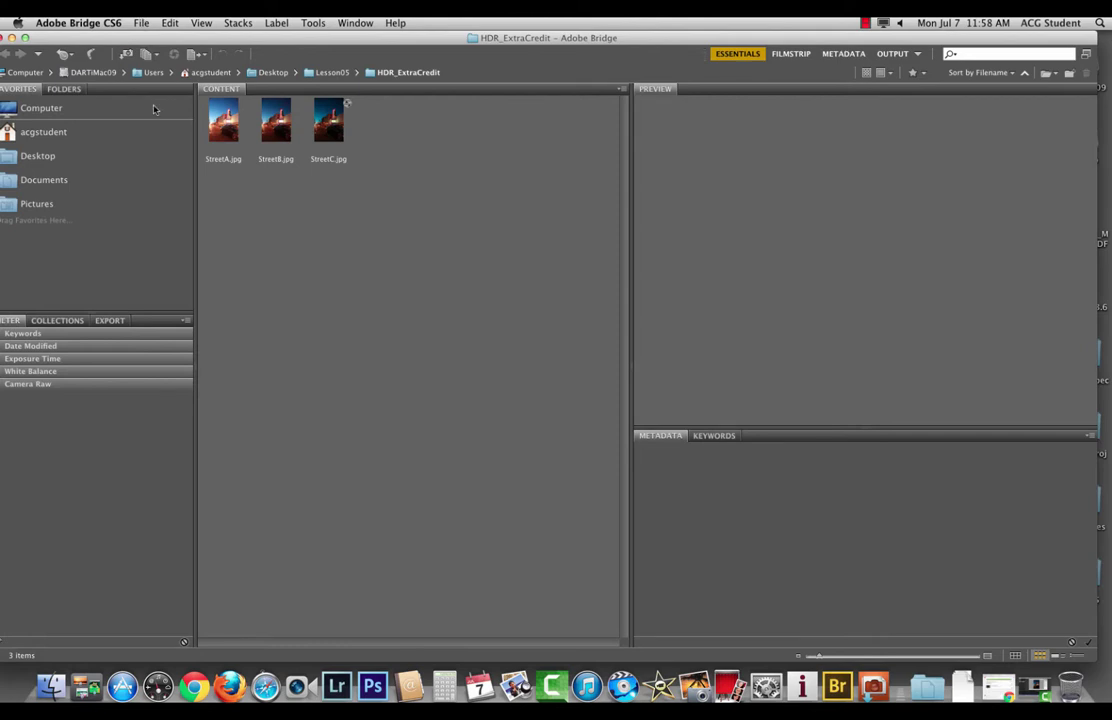
Step: Bring Photo Downloader back from the Dock and let all 67 files finish copying to caterina_proj3
{"action": "left_click", "coordinate": [873, 686]}
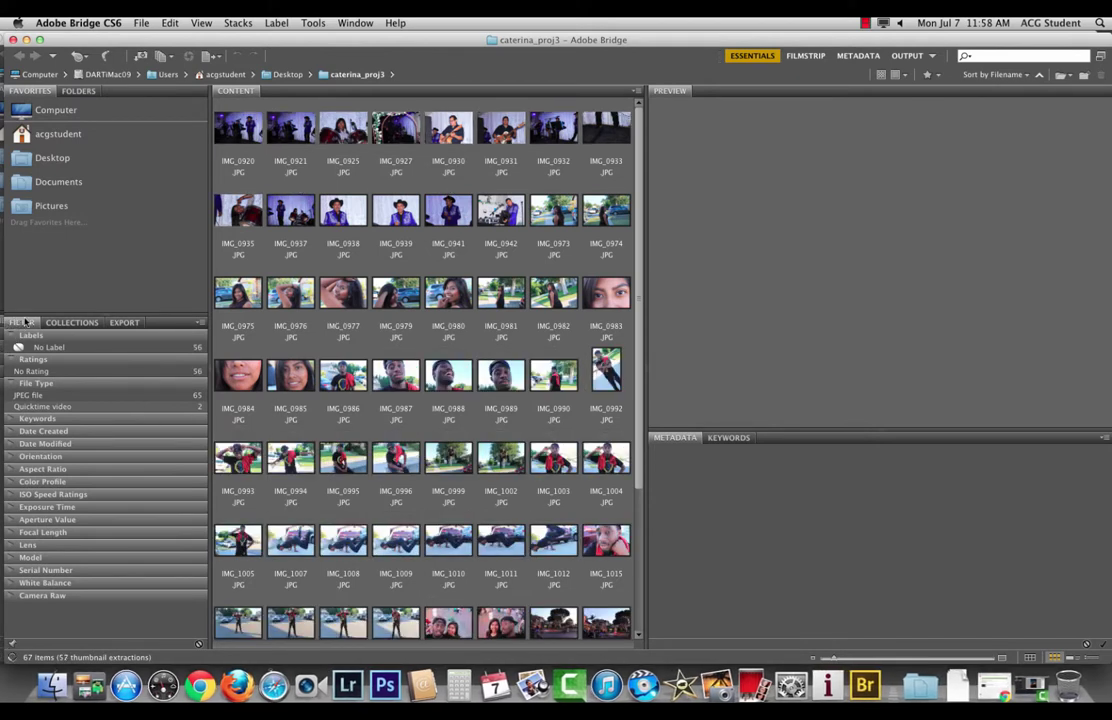
Step: Filter to QuickTime videos and move MVI_0903.MOV and MVI_0936 to the Trash
{"action": "left_click", "coordinate": [50, 407]}
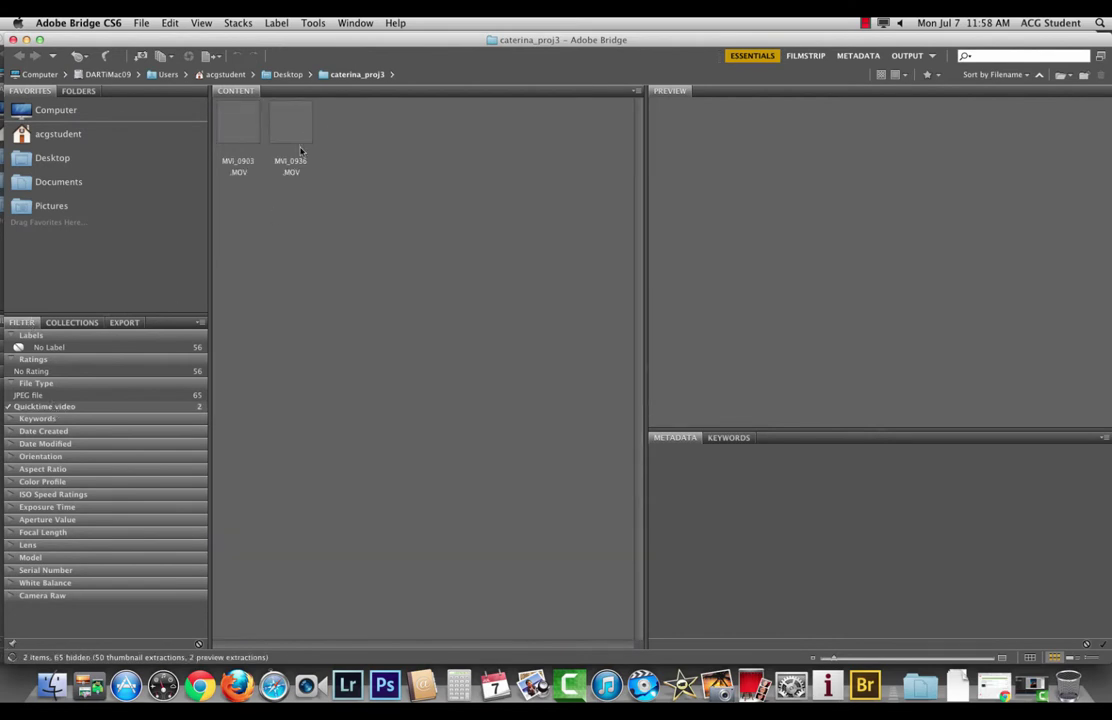
{"action": "left_click", "coordinate": [250, 138]}
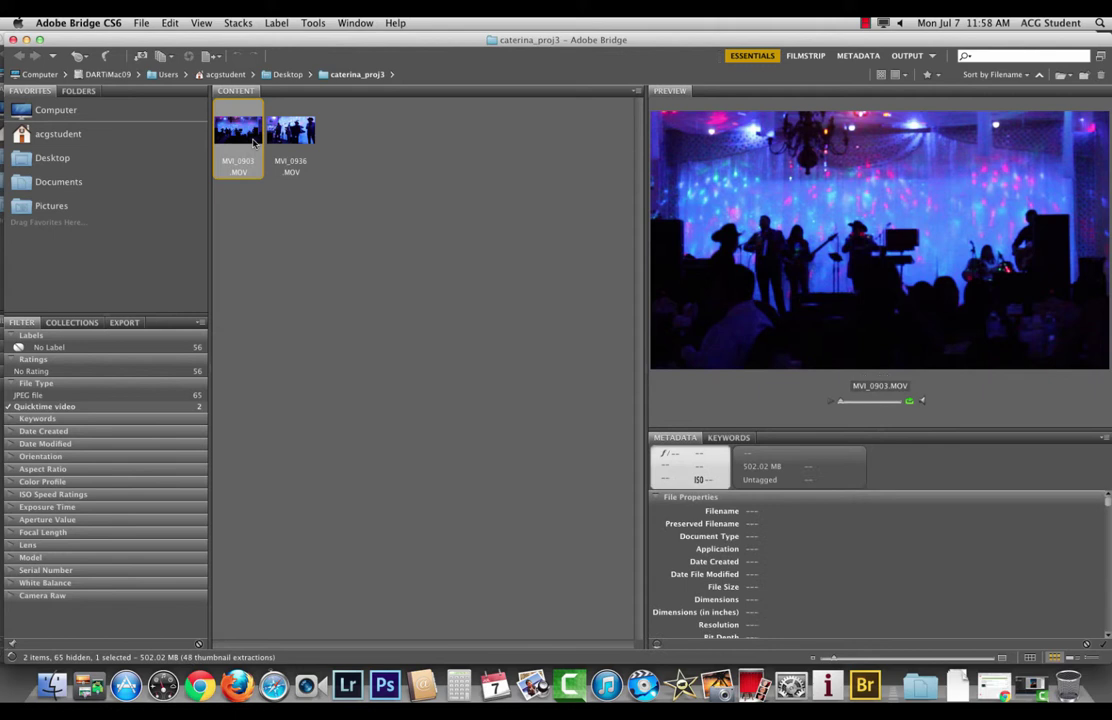
{"action": "key", "text": "Delete"}
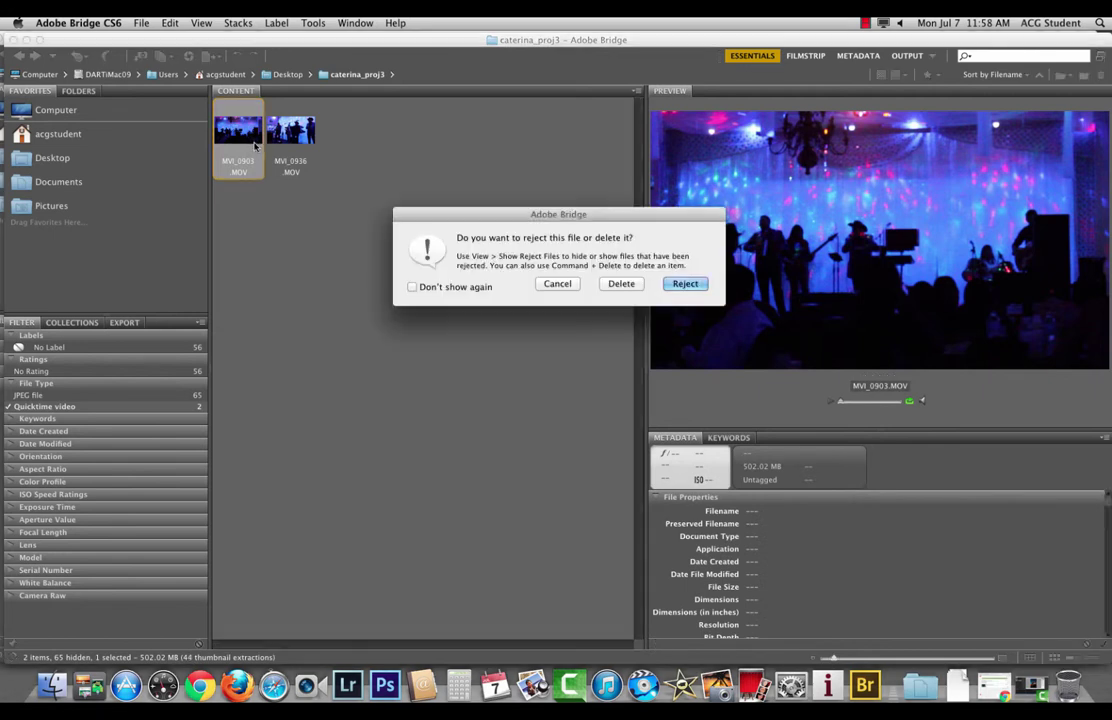
{"action": "left_click", "coordinate": [480, 287]}
{"action": "left_click", "coordinate": [622, 284]}
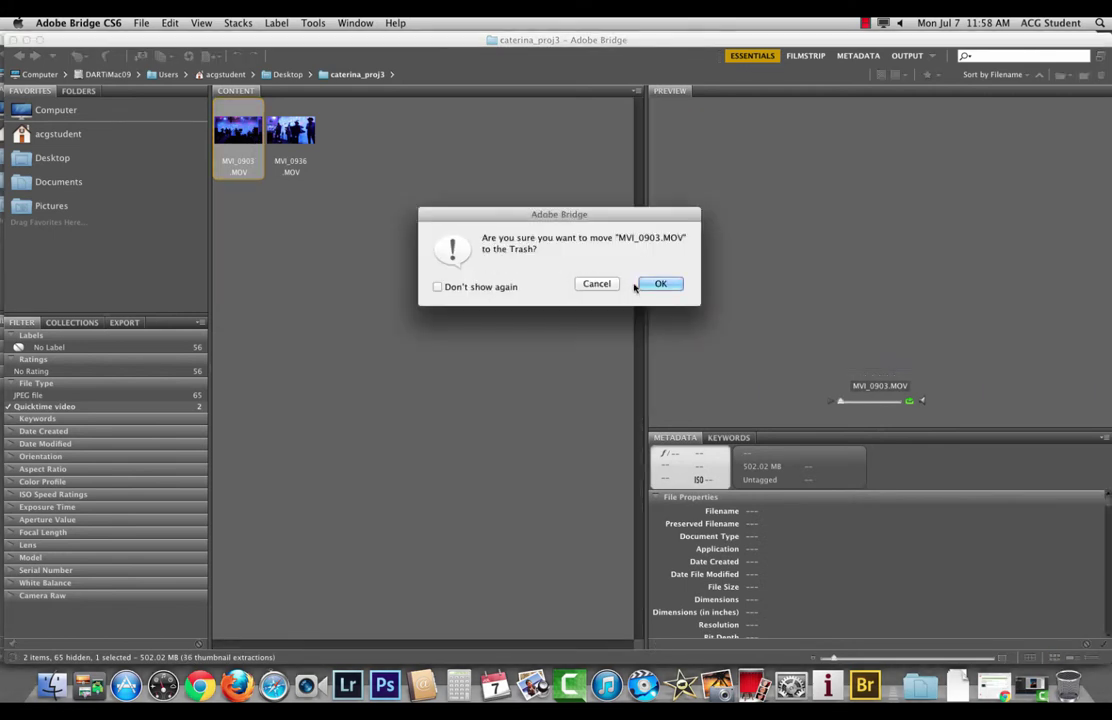
{"action": "left_click", "coordinate": [486, 288]}
{"action": "left_click", "coordinate": [662, 283]}
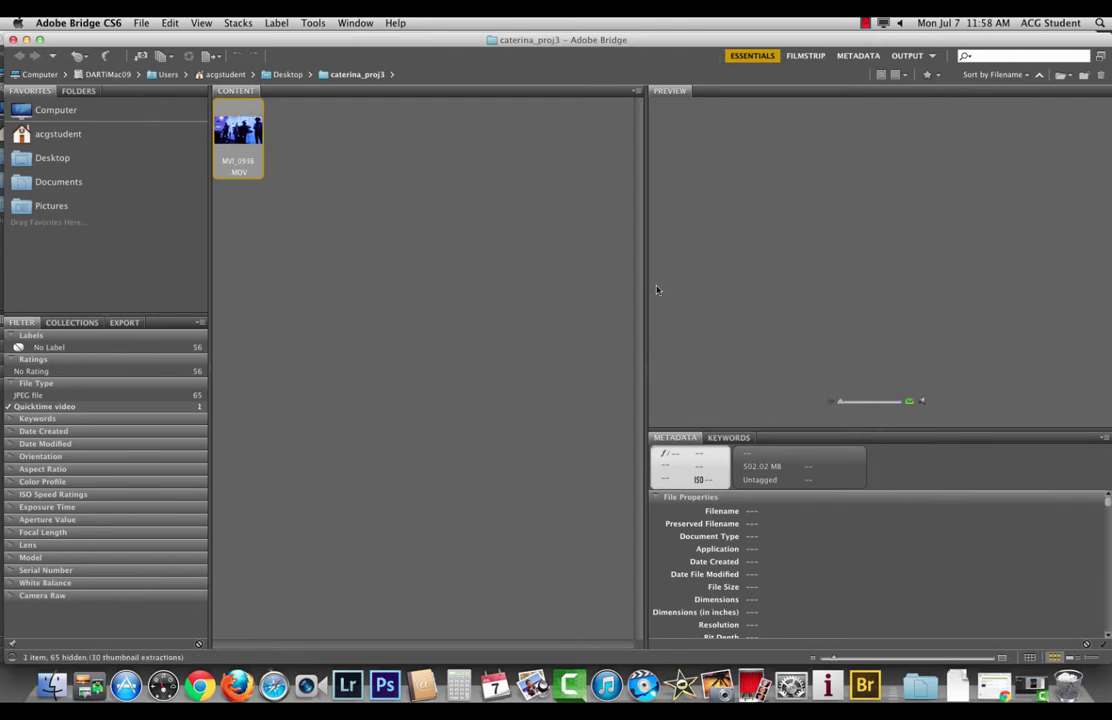
{"action": "key", "text": "Delete"}
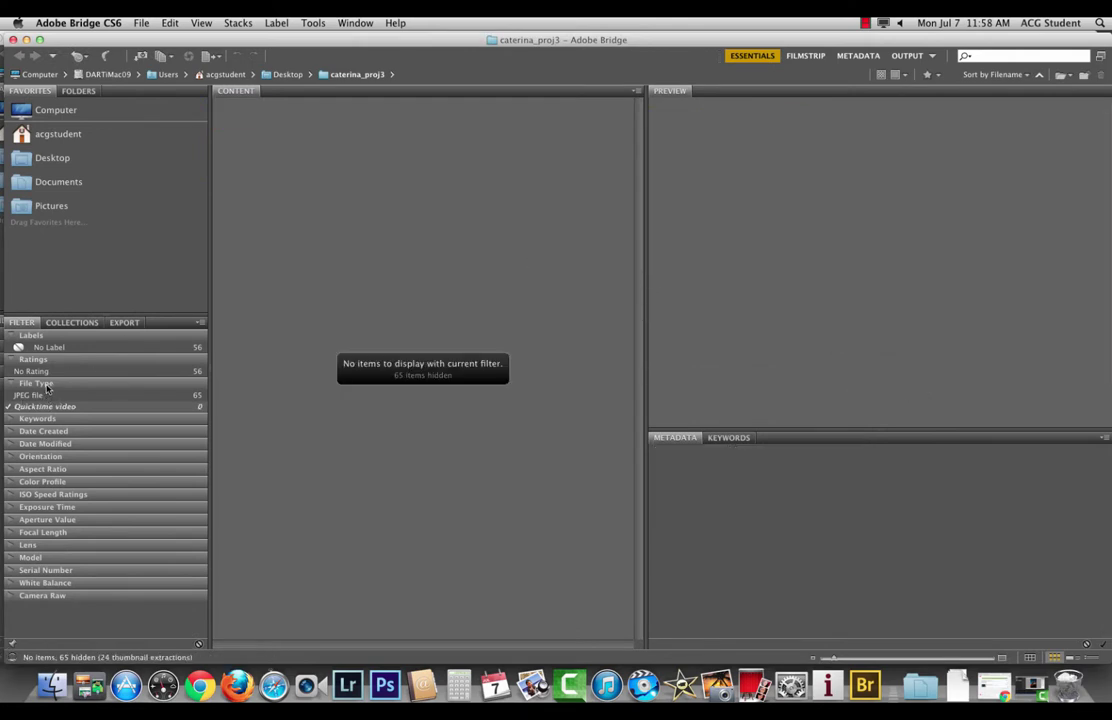
Step: Set the File Type filter to show only the 65 JPEG files
{"action": "left_click", "coordinate": [46, 386]}
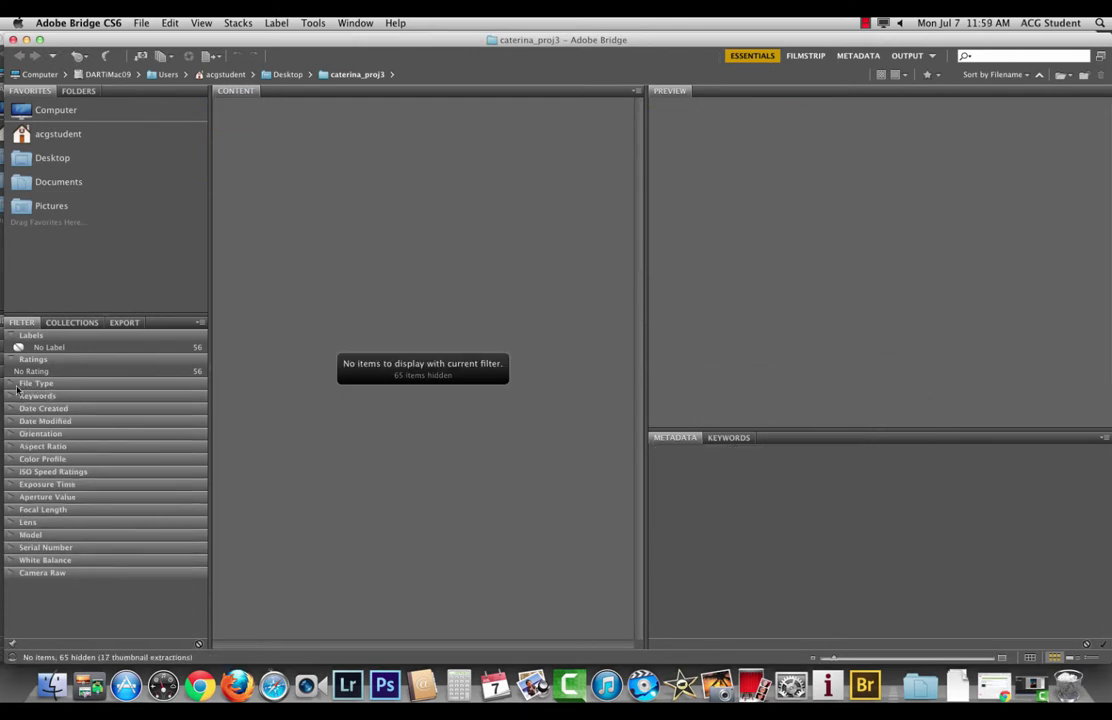
{"action": "left_click", "coordinate": [16, 386]}
{"action": "left_click", "coordinate": [32, 395]}
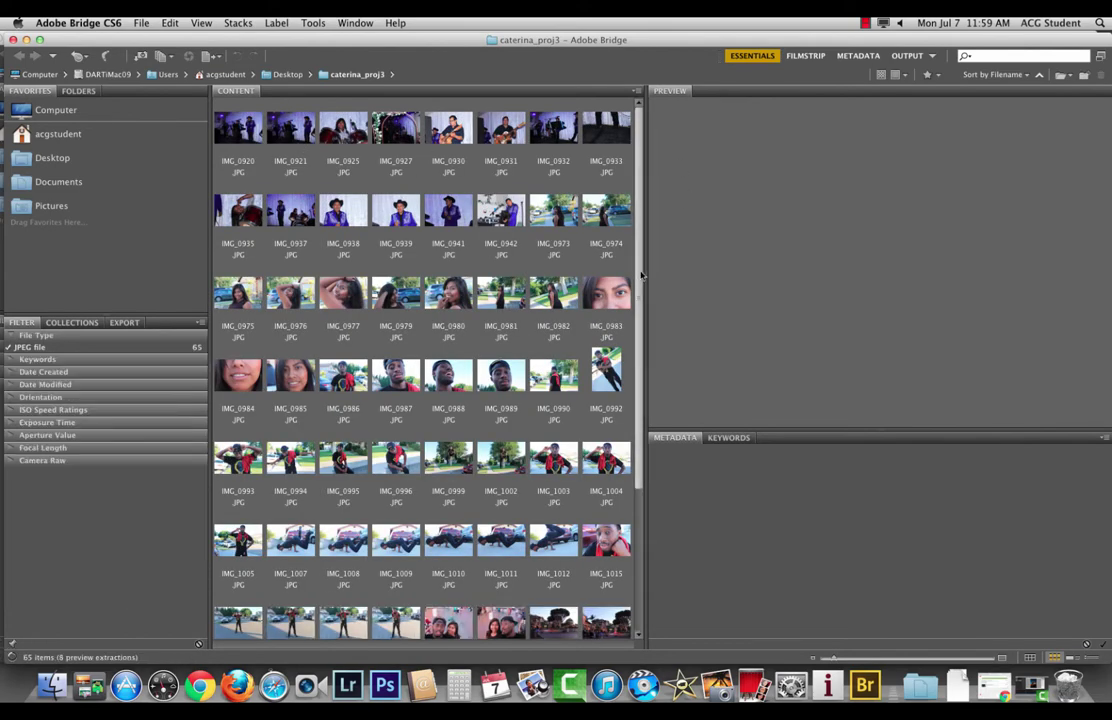
Step: Preview the drummer photo IMG_0925 and the push-up photo IMG_1010
{"action": "left_click_drag", "start_coordinate": [641, 275], "coordinate": [650, 119]}
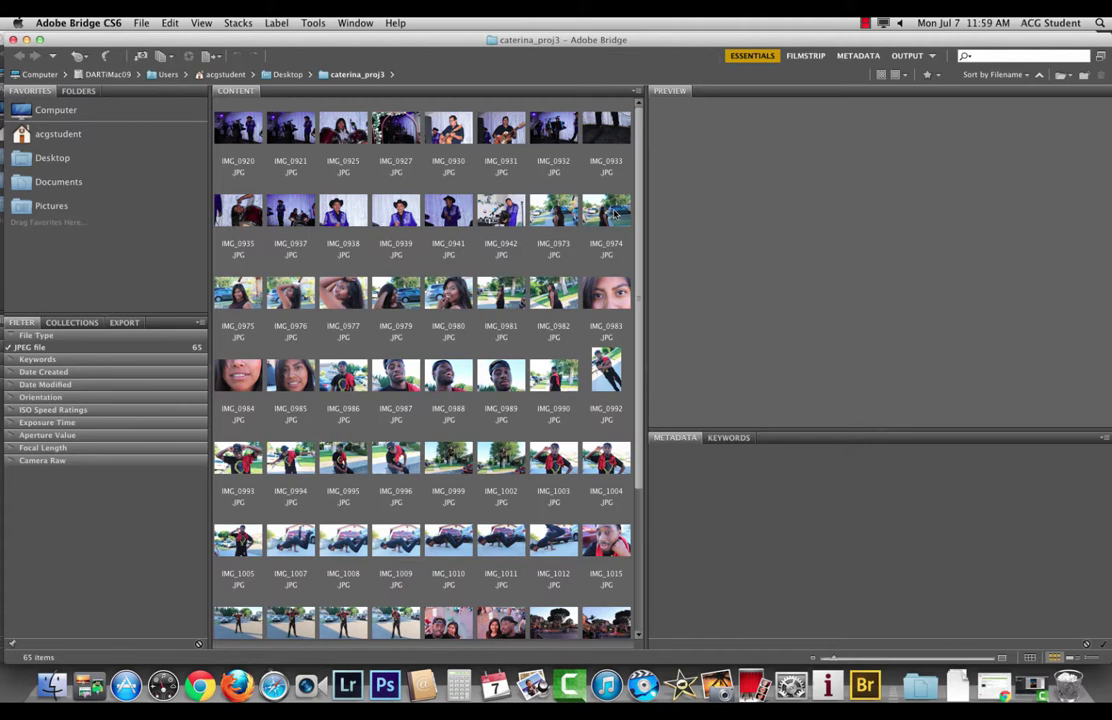
{"action": "left_click", "coordinate": [343, 128]}
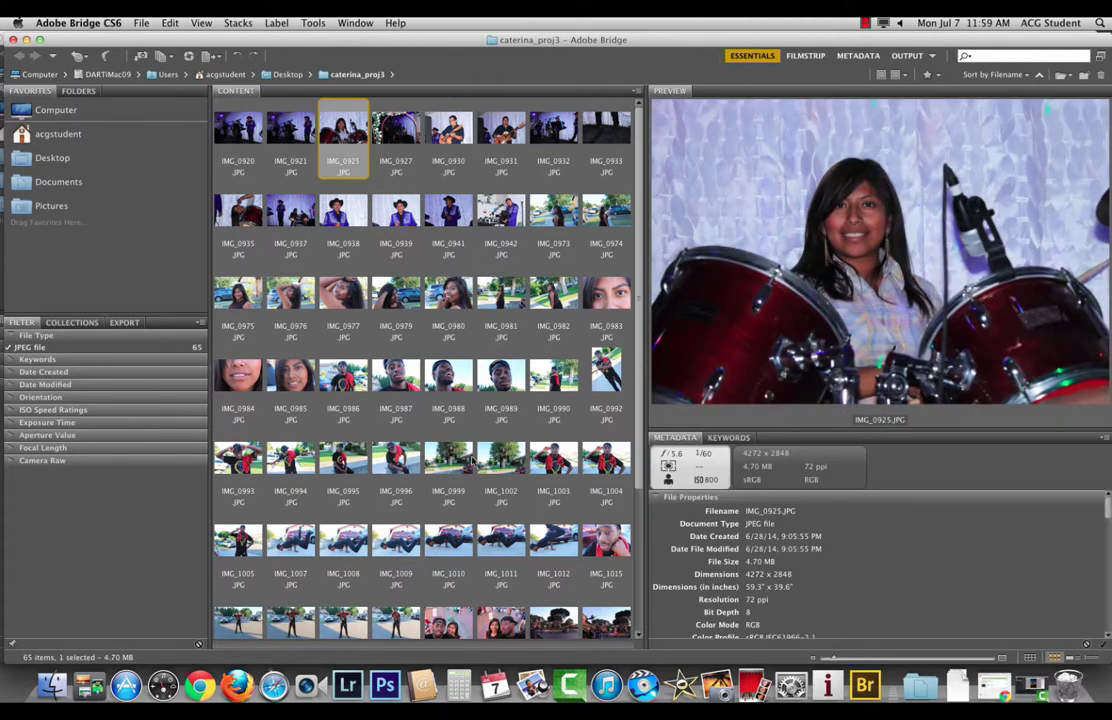
{"action": "left_click", "coordinate": [452, 546]}
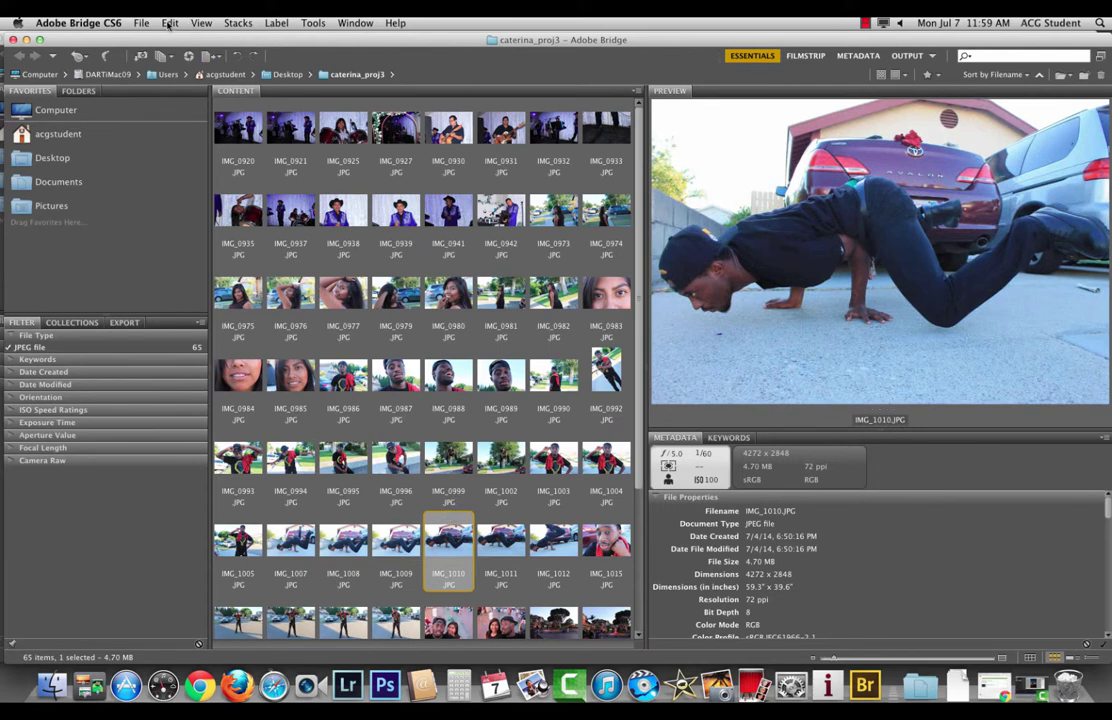
{"action": "left_click", "coordinate": [168, 22]}
Step: Select all 65 images and start a Batch Rename
{"action": "left_click", "coordinate": [160, 116]}
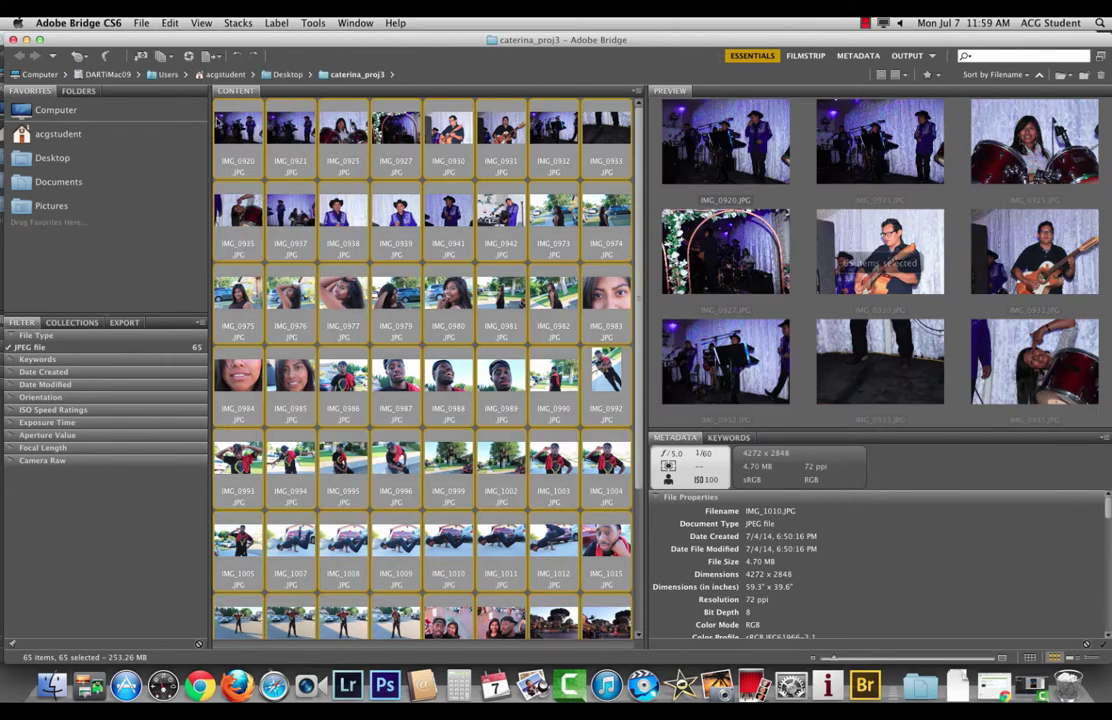
{"action": "left_click", "coordinate": [313, 23]}
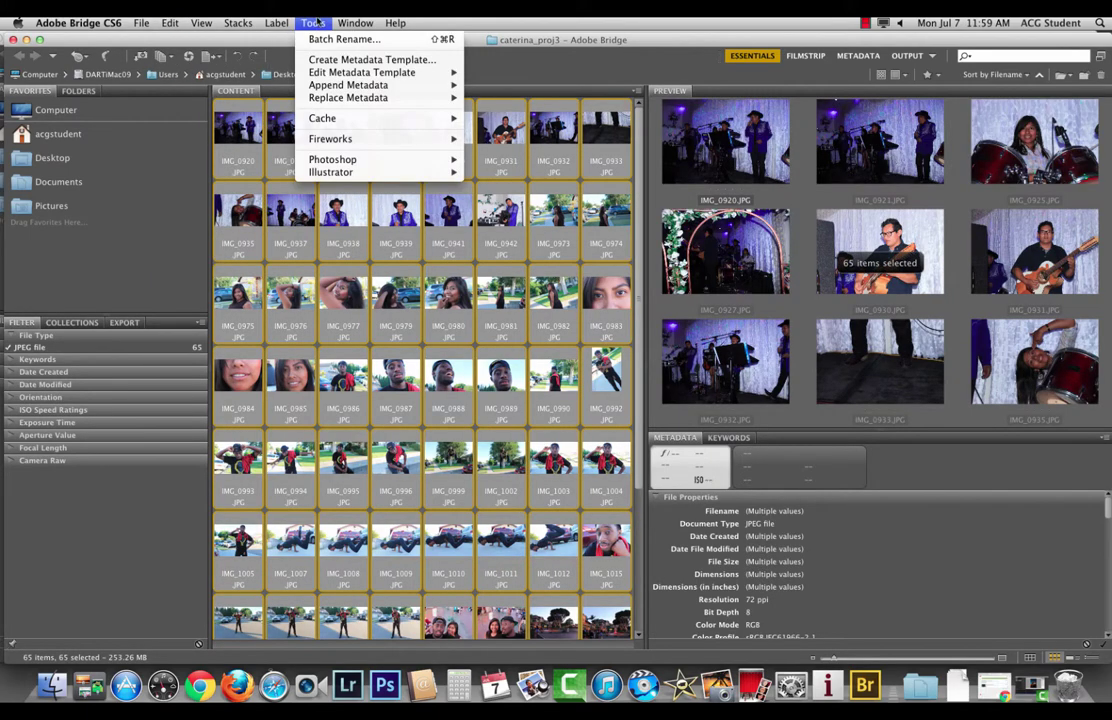
{"action": "left_click", "coordinate": [330, 39]}
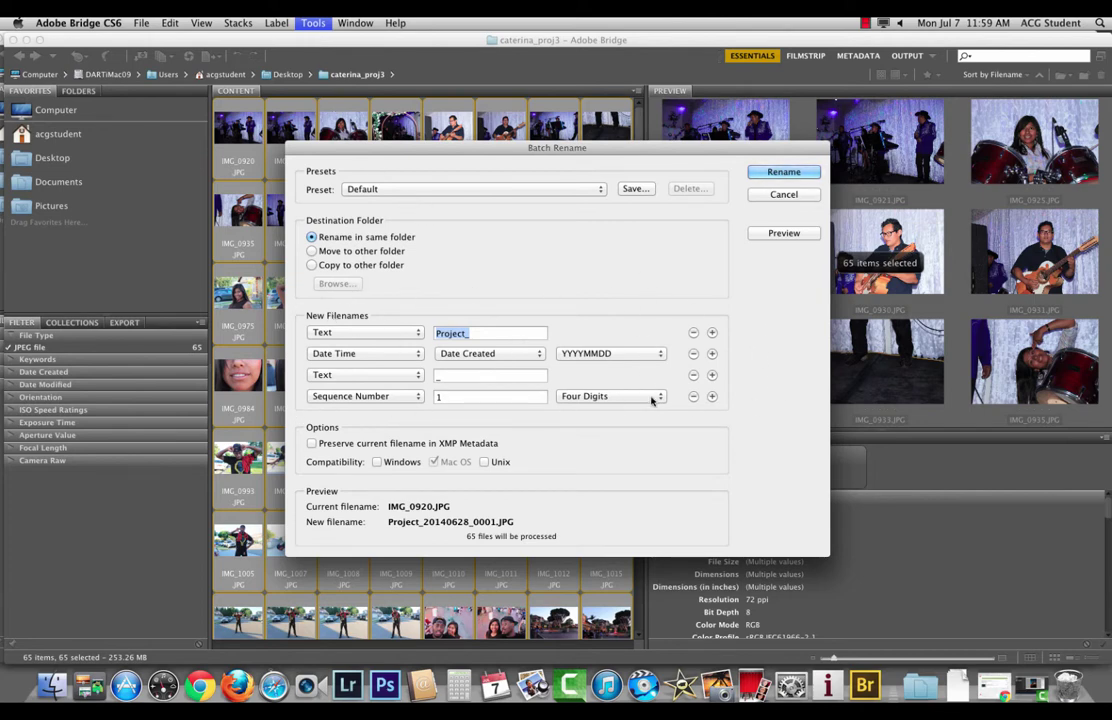
Step: Remove the Sequence Number and extra Text rows, and enter weekend as the name text
{"action": "left_click", "coordinate": [693, 396]}
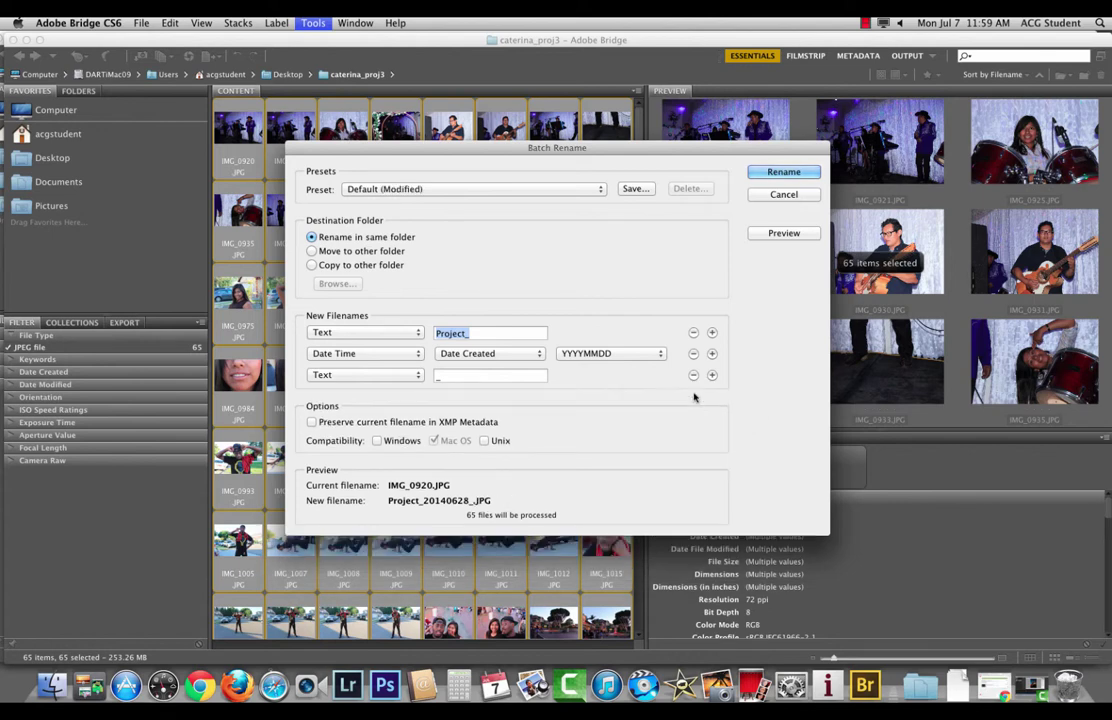
{"action": "left_click", "coordinate": [693, 376]}
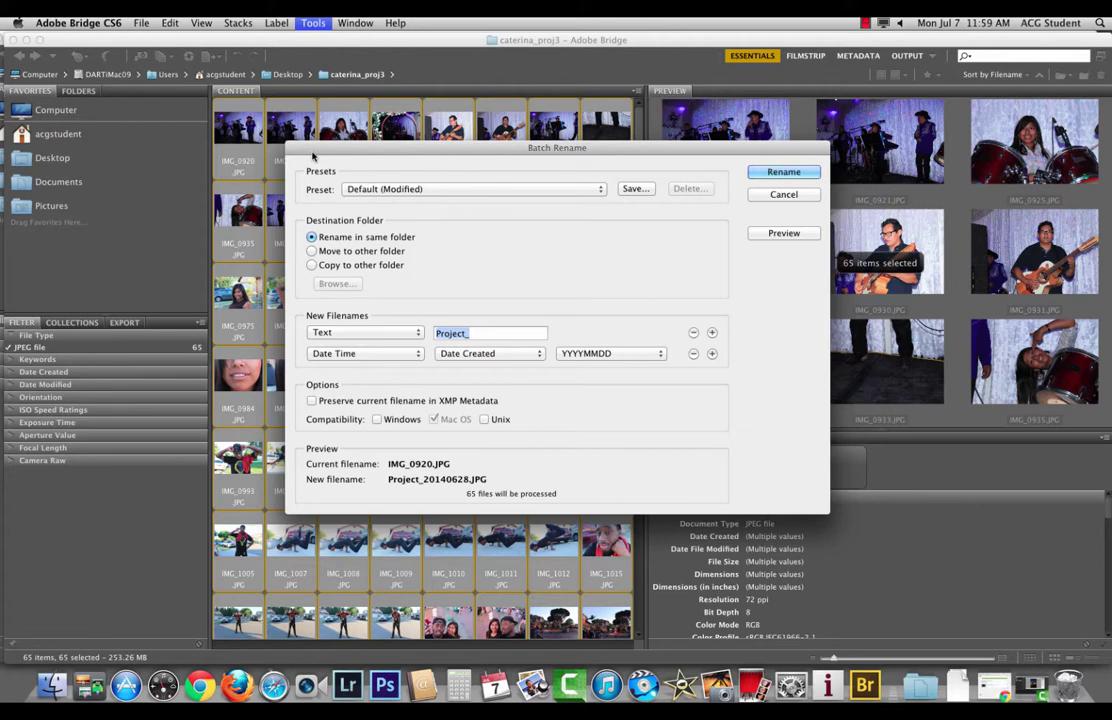
{"action": "type", "text": "weeke"}
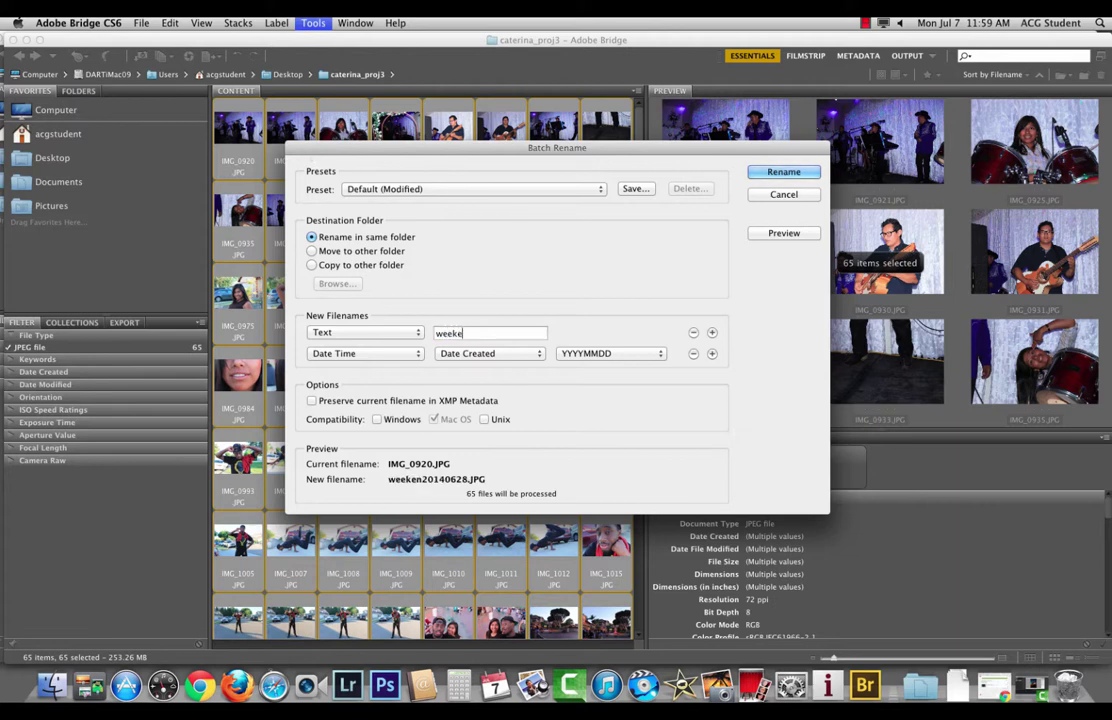
{"action": "type", "text": "nd"}
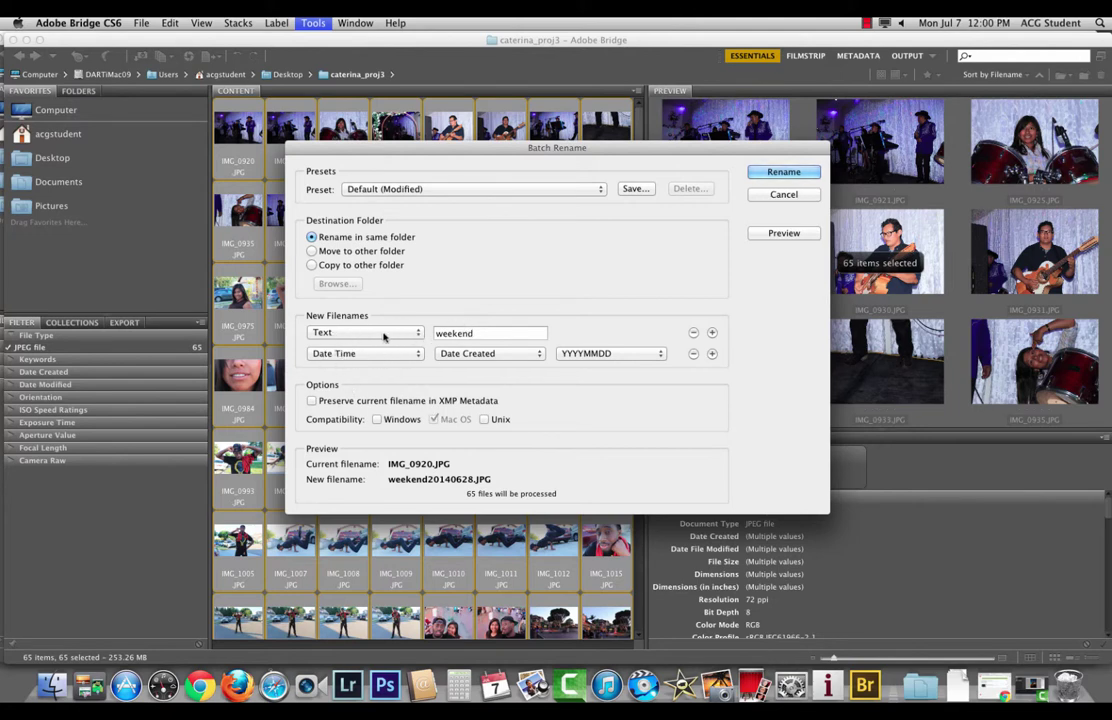
Step: Set the second name part to Preserved Filename Number Suffix and add an underscore to the text
{"action": "left_click", "coordinate": [382, 354]}
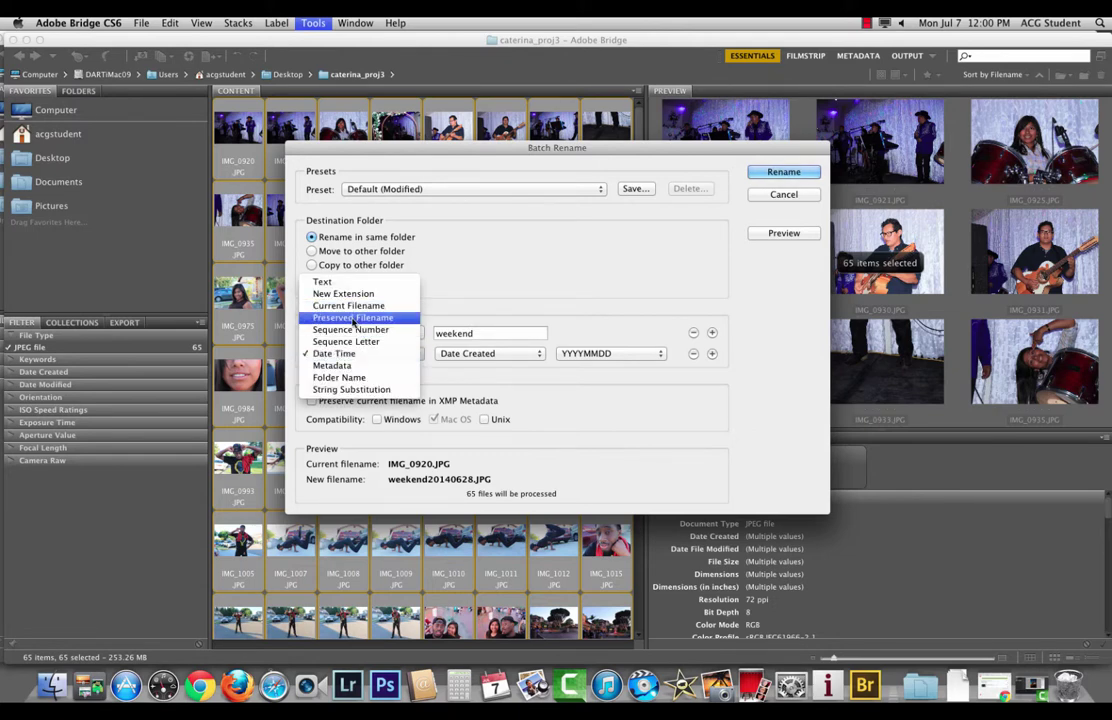
{"action": "left_click", "coordinate": [381, 320]}
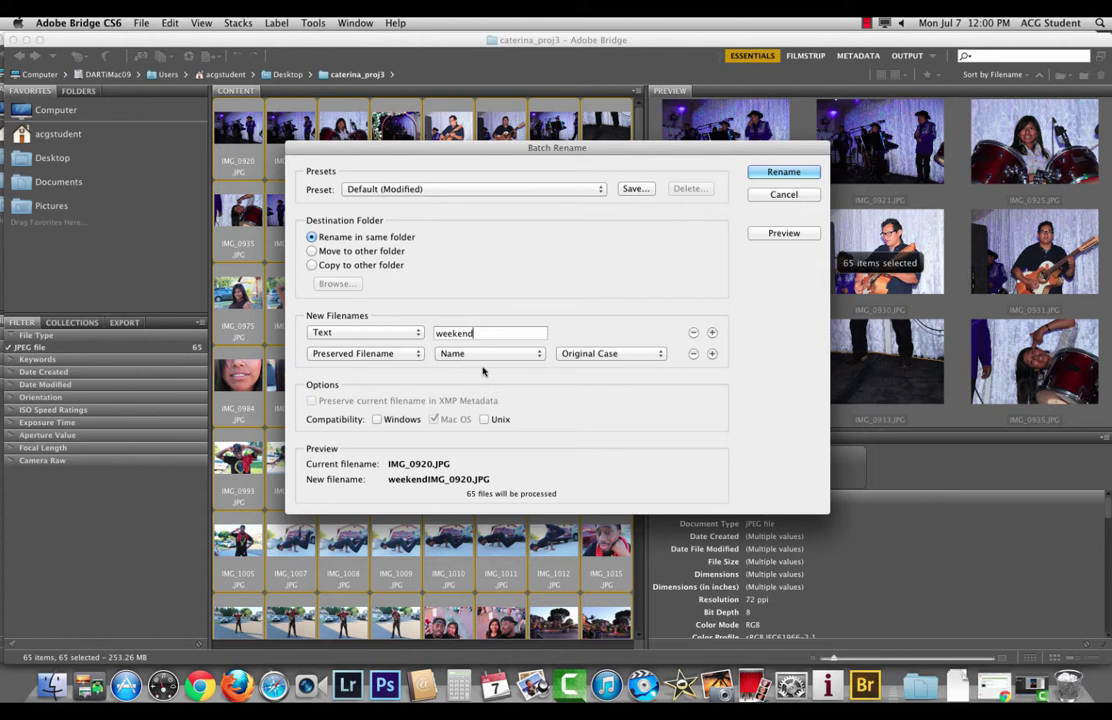
{"action": "left_click", "coordinate": [460, 354]}
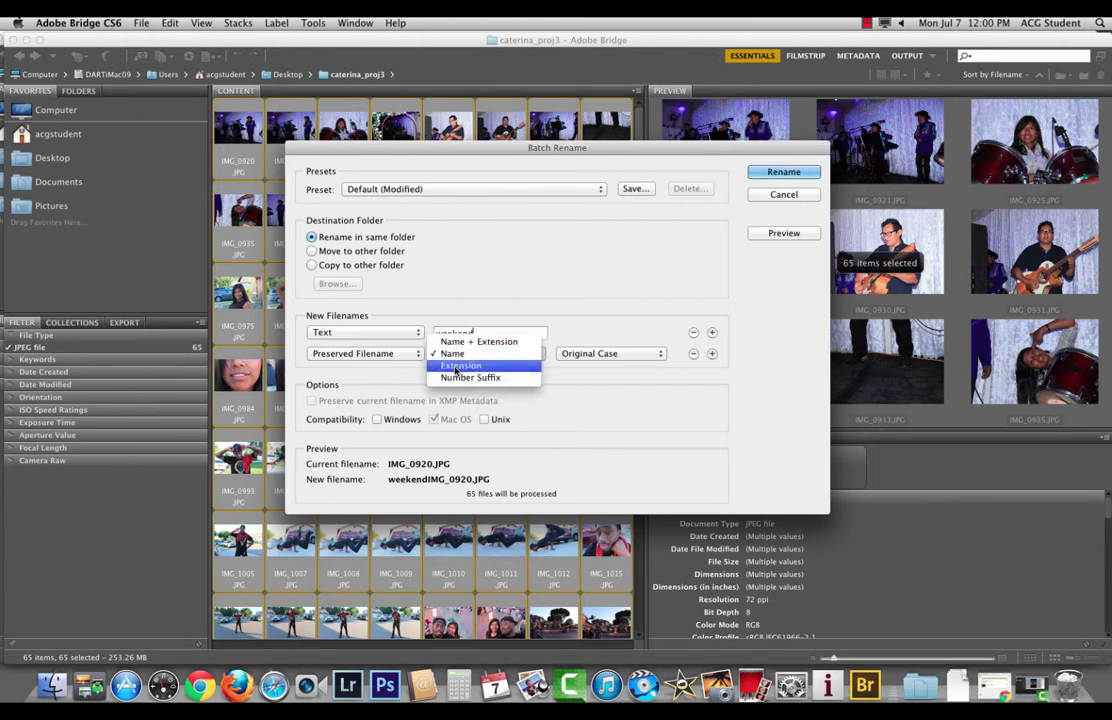
{"action": "left_click", "coordinate": [468, 377]}
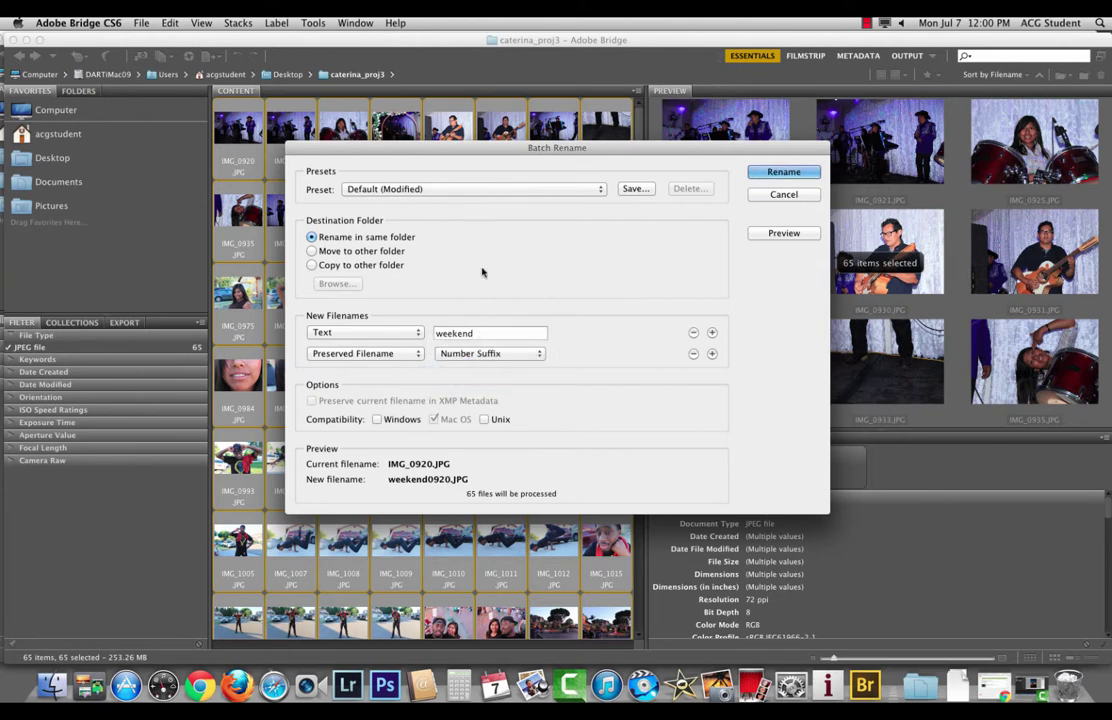
{"action": "type", "text": "_"}
Step: Change the prefix text to july4_ so the preview reads july4_0920.JPG
{"action": "type", "text": "fourth"}
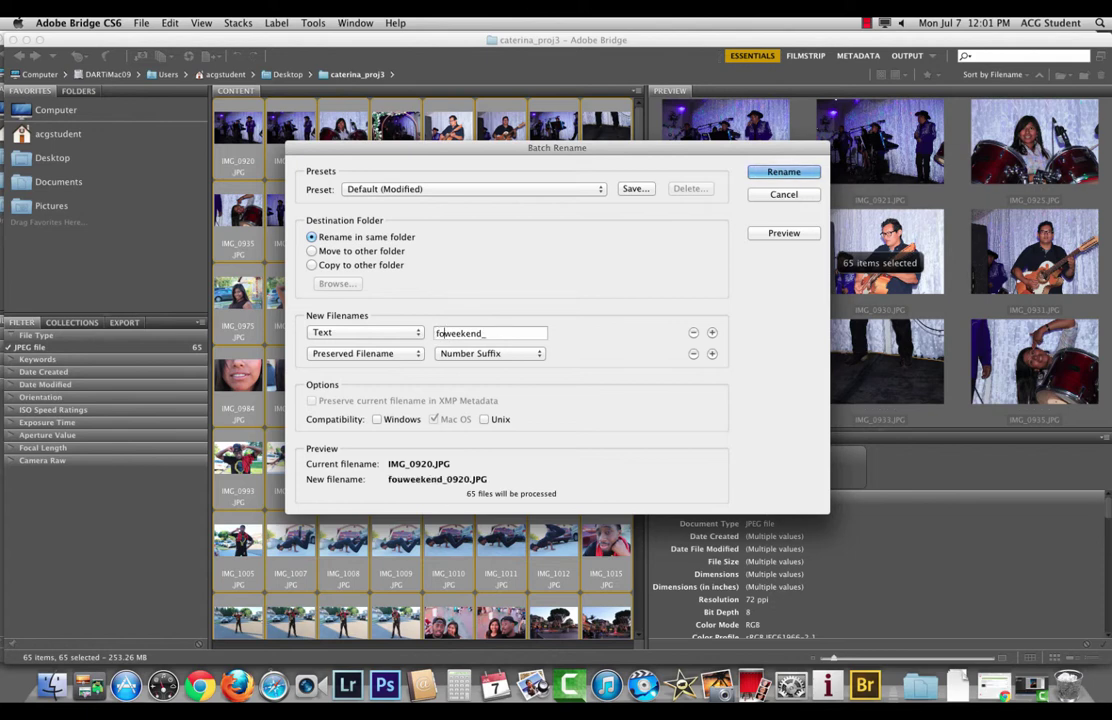
{"action": "type", "text": "_"}
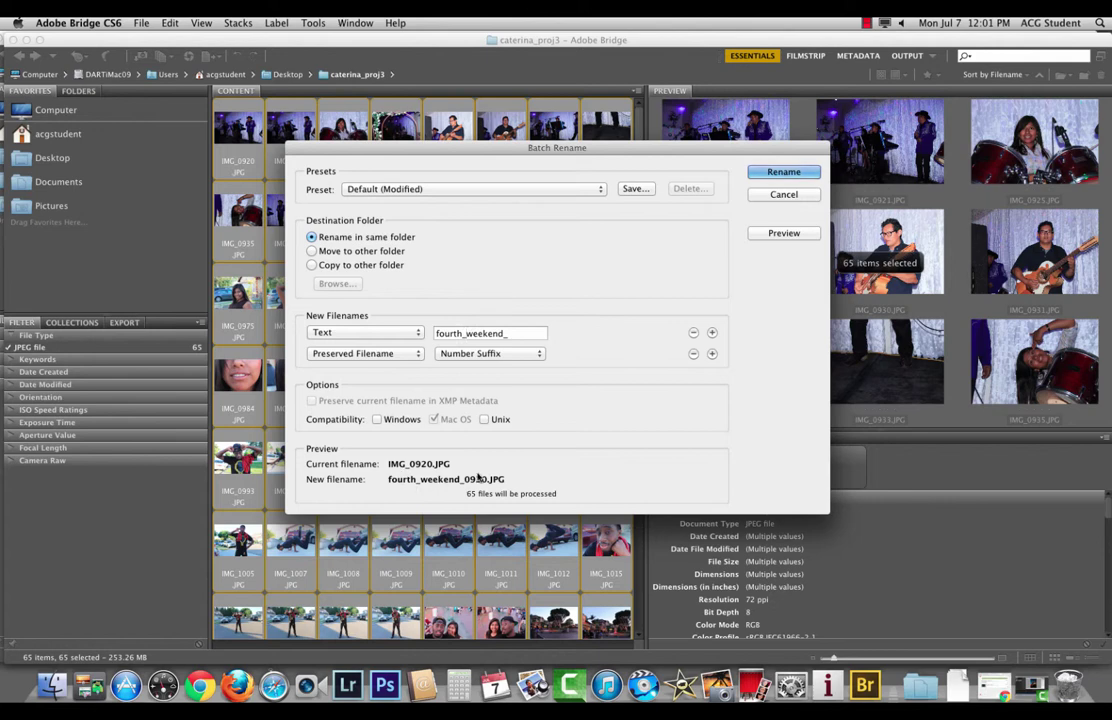
{"action": "left_click_drag", "start_coordinate": [504, 334], "coordinate": [470, 334]}
{"action": "key", "text": "BackSpace"}
{"action": "key", "text": "BackSpace"}
{"action": "key", "text": "BackSpace"}
{"action": "key", "text": "BackSpace"}
{"action": "key", "text": "BackSpace"}
{"action": "key", "text": "BackSpace"}
{"action": "key", "text": "BackSpace"}
{"action": "key", "text": "BackSpace"}
{"action": "key", "text": "BackSpace"}
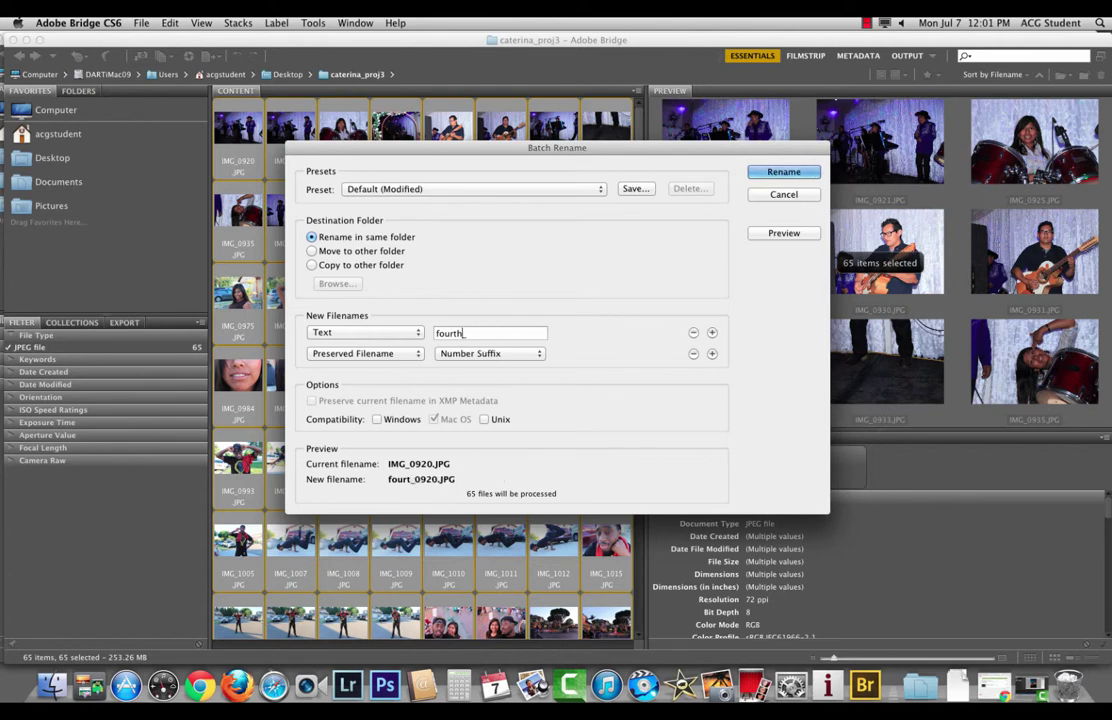
{"action": "type", "text": "july4_"}
{"action": "key", "text": "BackSpace"}
{"action": "key", "text": "BackSpace"}
Step: Apply the rename to all 65 images and return to the Desktop folder
{"action": "left_click", "coordinate": [788, 171]}
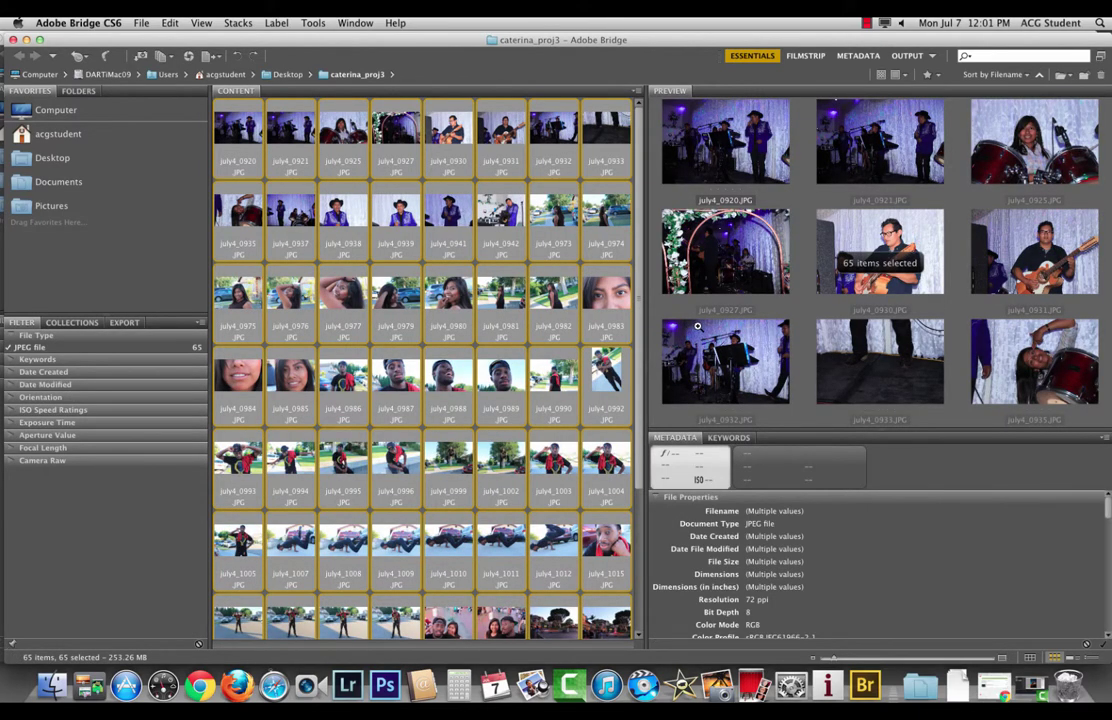
{"action": "left_click", "coordinate": [78, 158]}
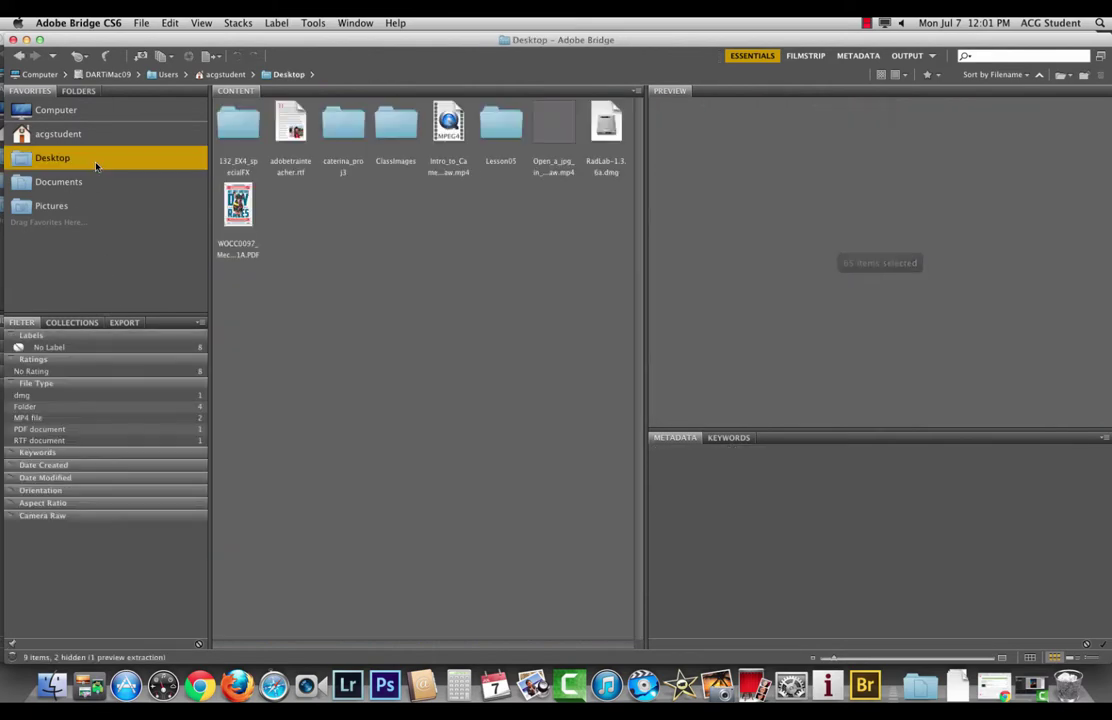
{"action": "double_click", "coordinate": [330, 128]}
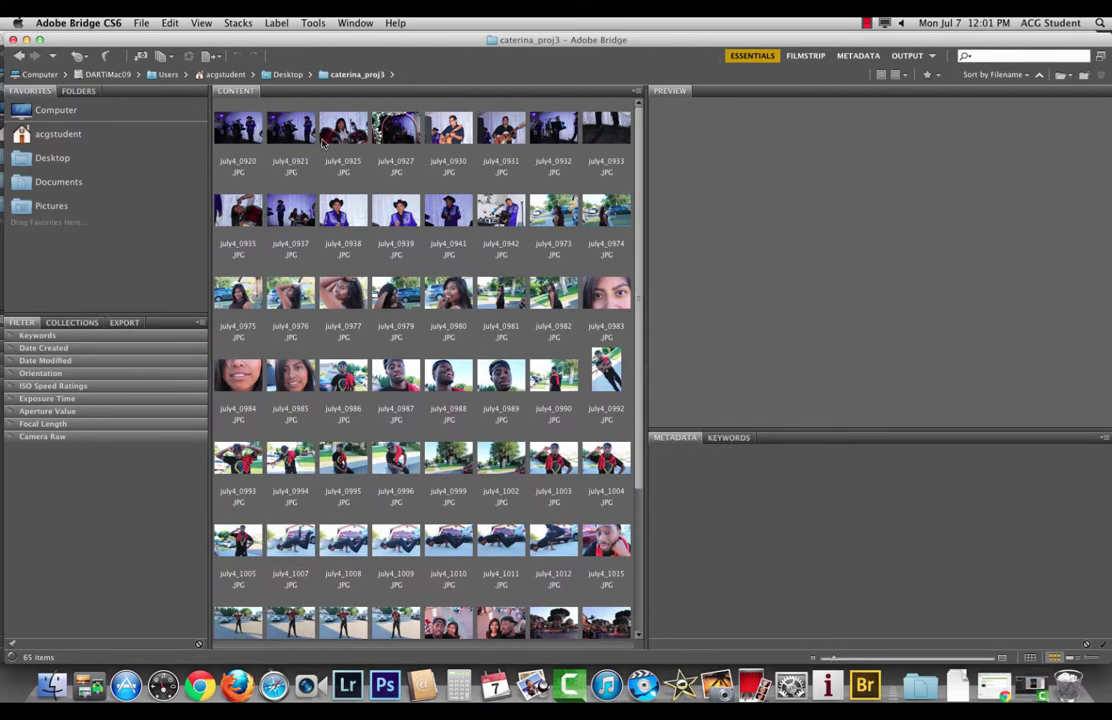